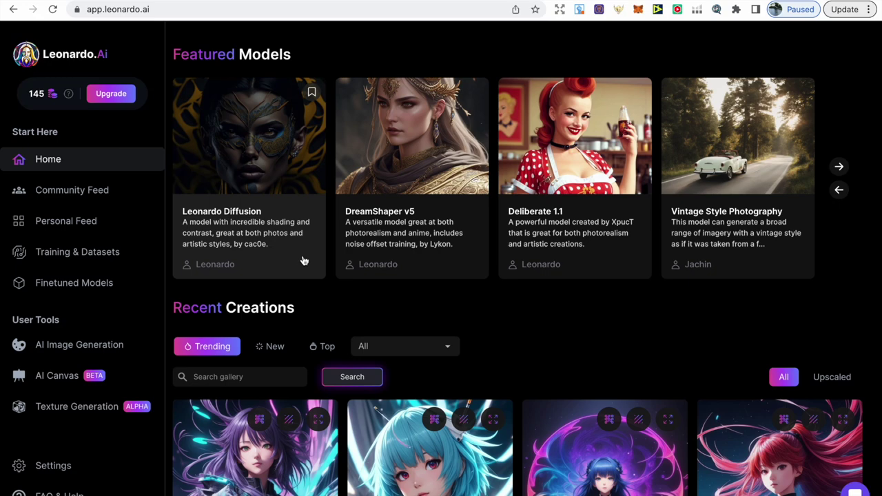
Inspect the Leonardo Diffusion model's details, then close them
click(302, 260)
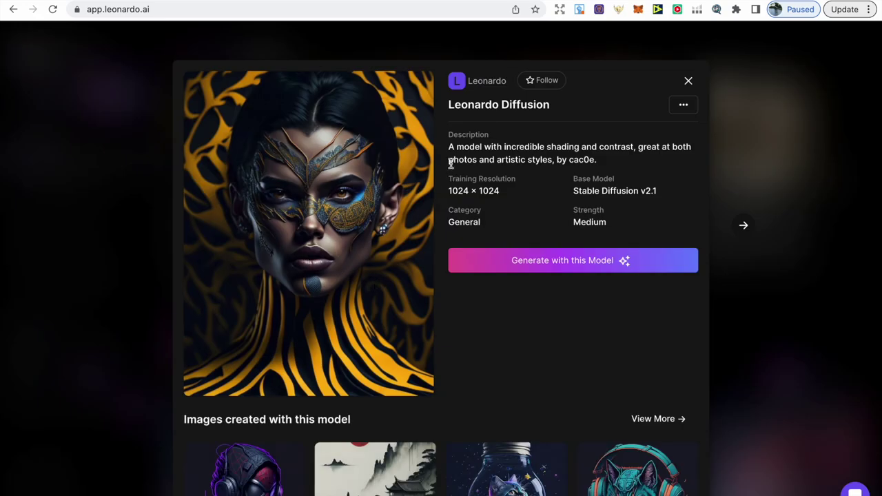
scroll(482, 359, down, 5)
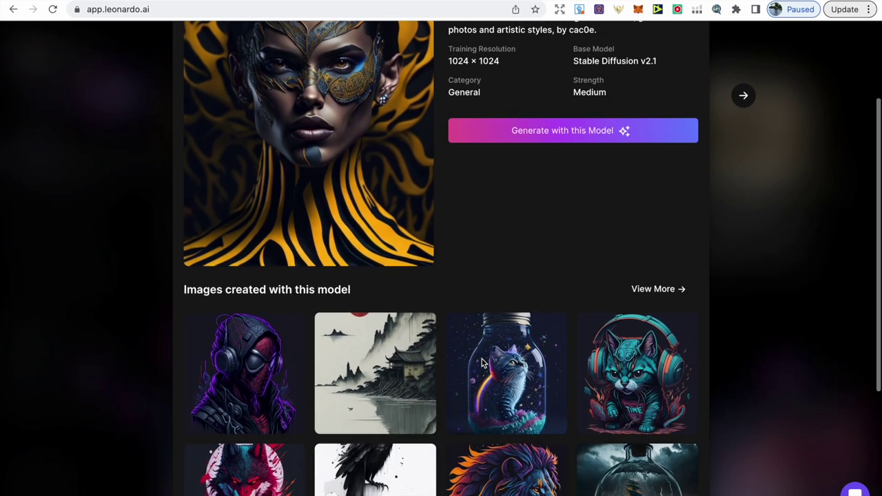
scroll(482, 363, up, 8)
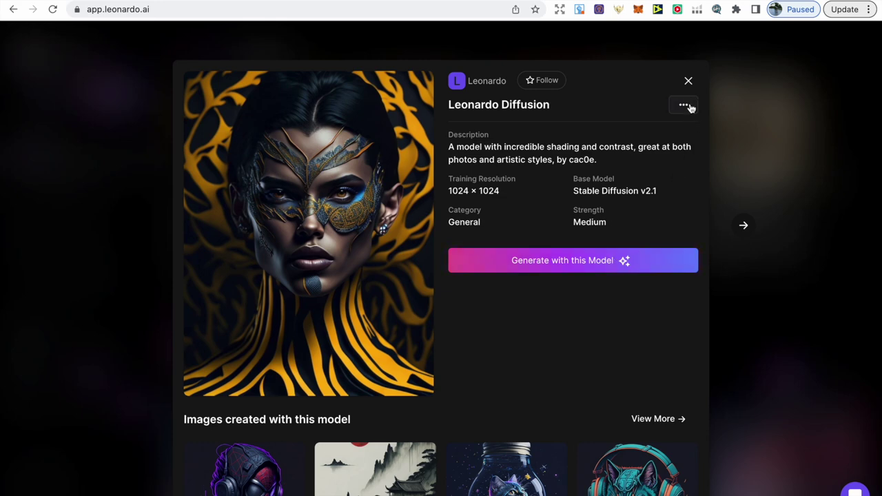
click(688, 82)
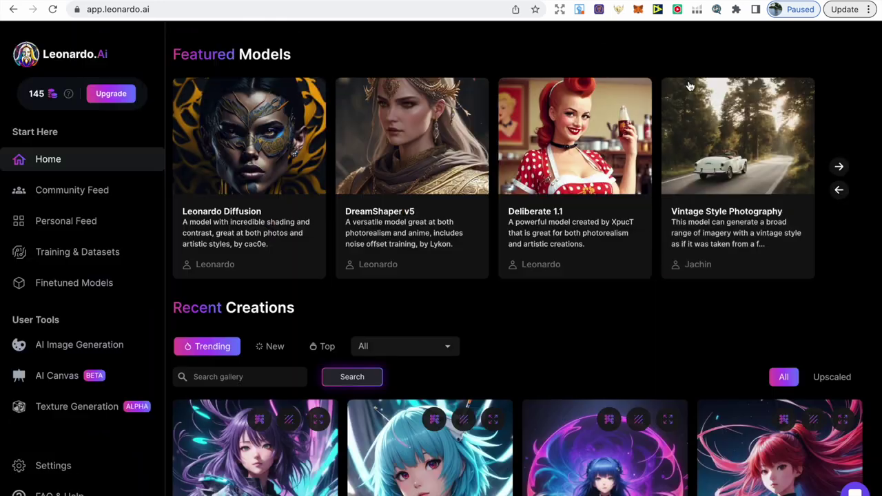
Browse the gallery's newest and top-rated creations, then return to trending
scroll(559, 289, down, 3)
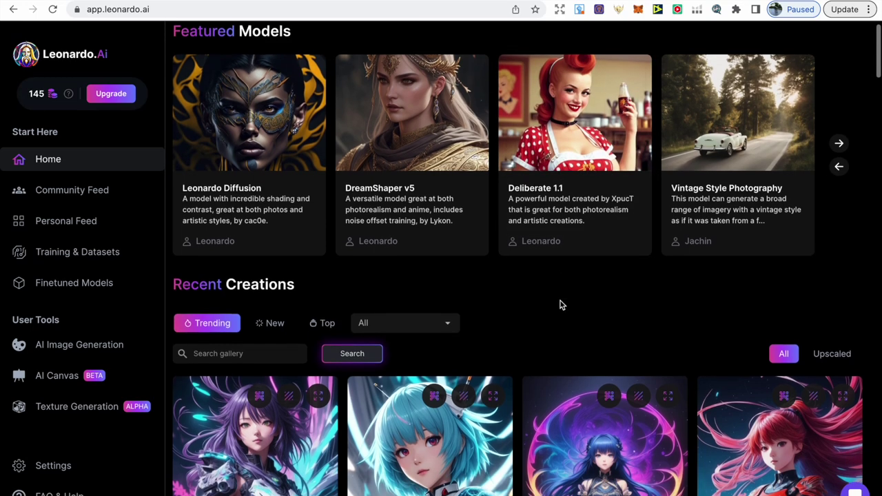
scroll(558, 304, down, 1)
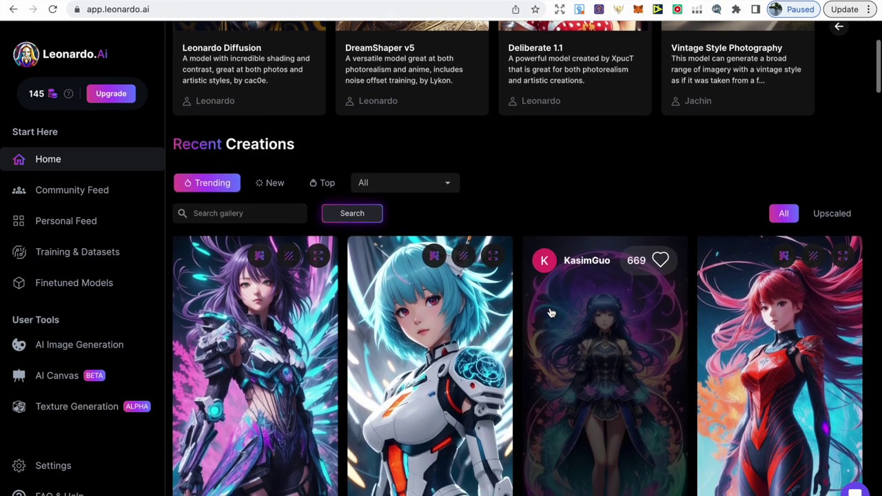
scroll(516, 331, down, 1)
scroll(517, 331, down, 1)
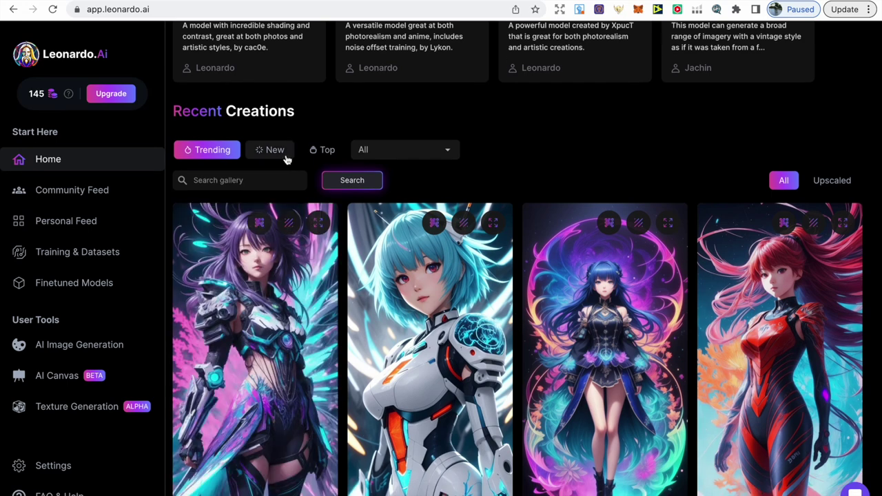
click(286, 157)
click(324, 347)
scroll(331, 338, down, 1)
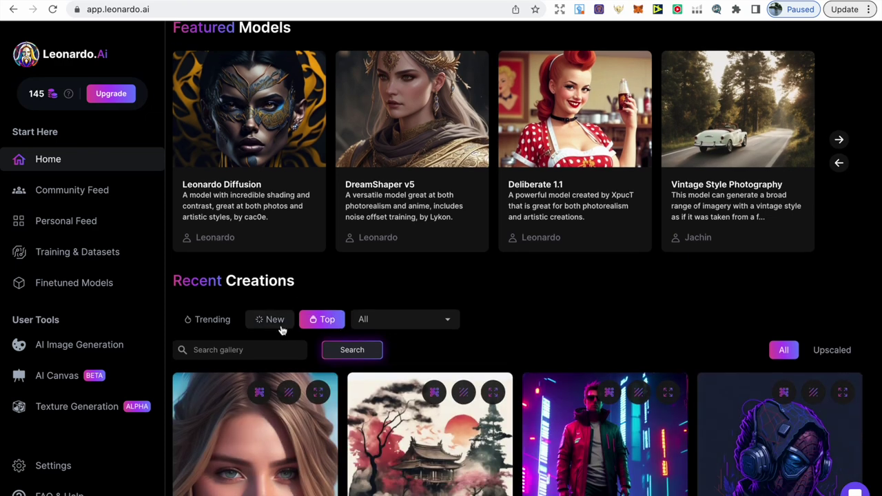
scroll(256, 290, down, 1)
scroll(252, 284, down, 1)
click(228, 255)
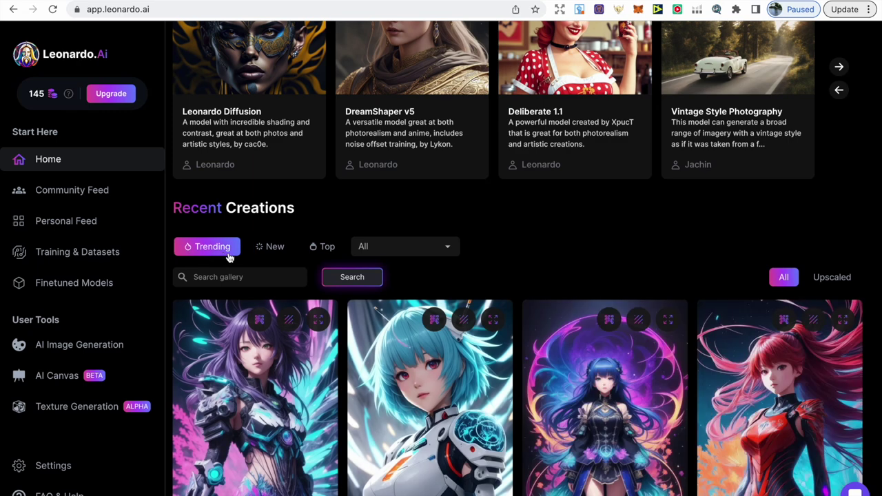
Check the gallery category filter without changing it and scroll the trending feed
click(398, 249)
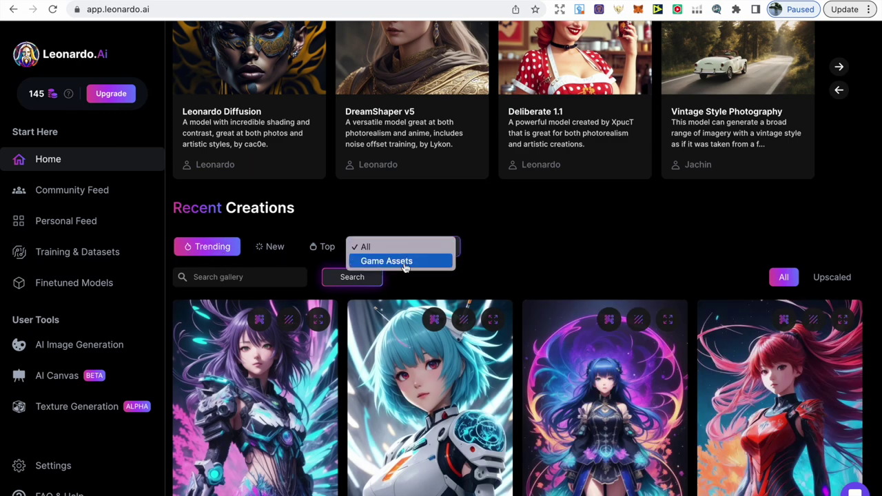
click(493, 253)
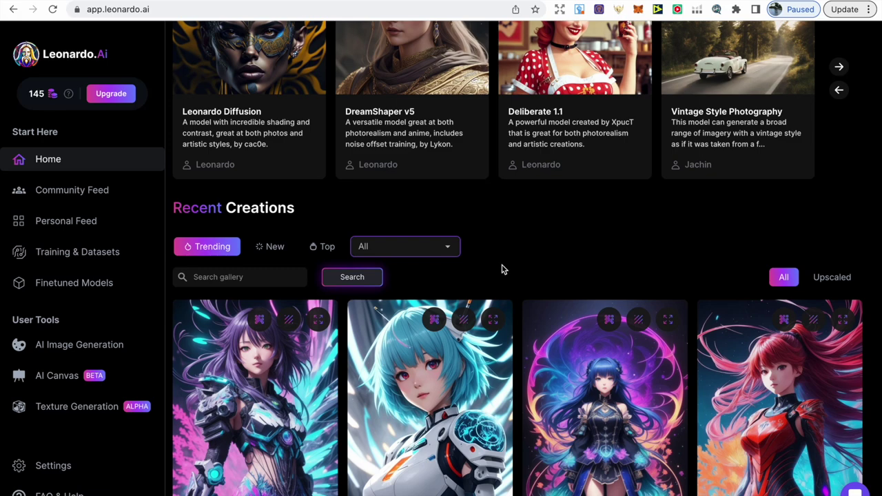
scroll(518, 297, down, 3)
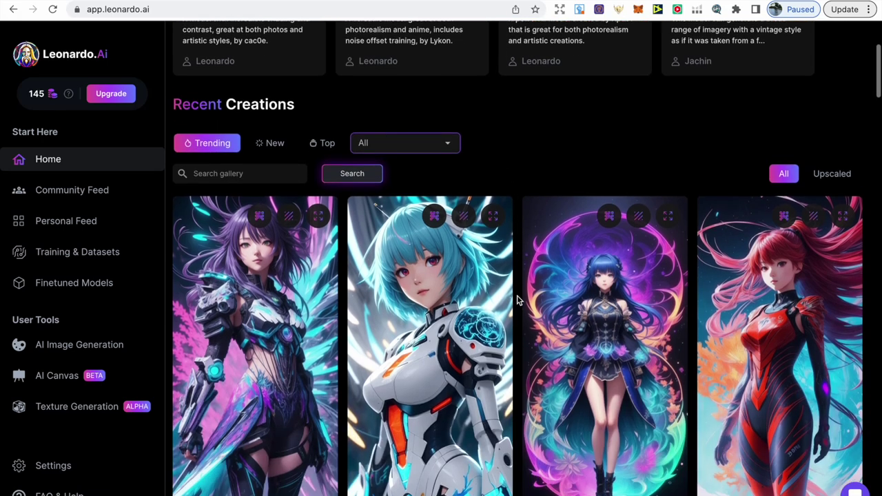
scroll(518, 300, down, 1)
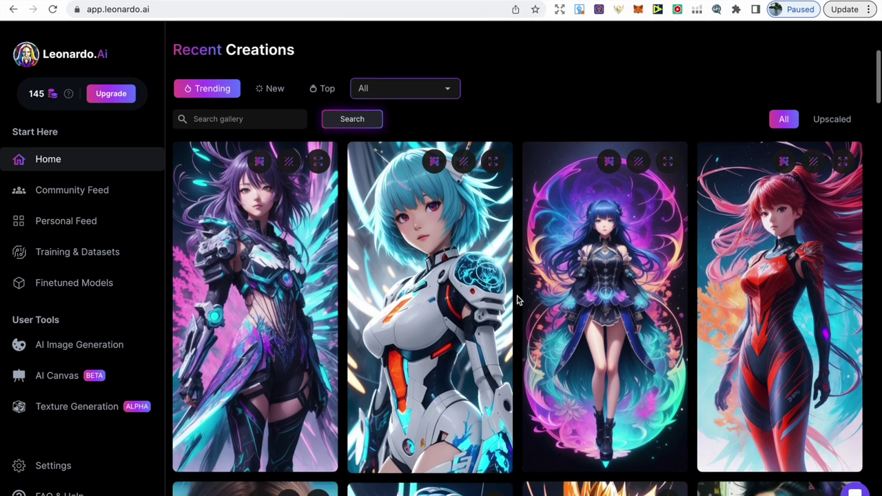
scroll(518, 300, down, 1)
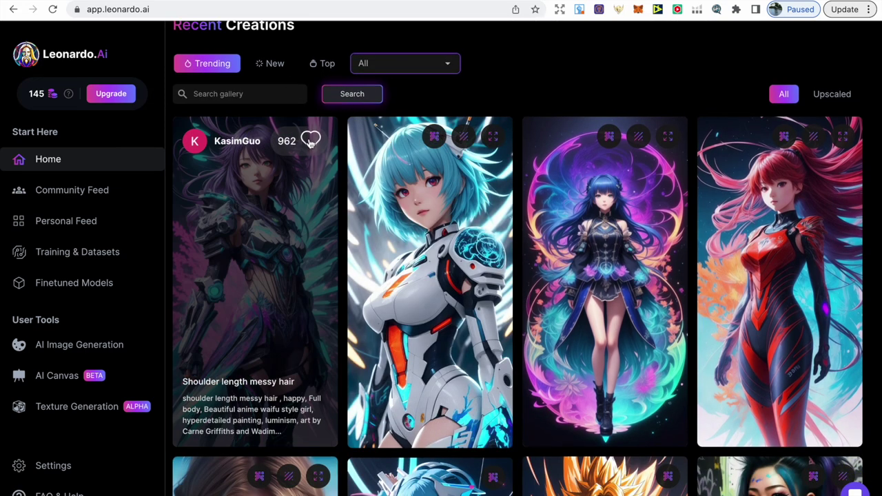
scroll(341, 255, down, 1)
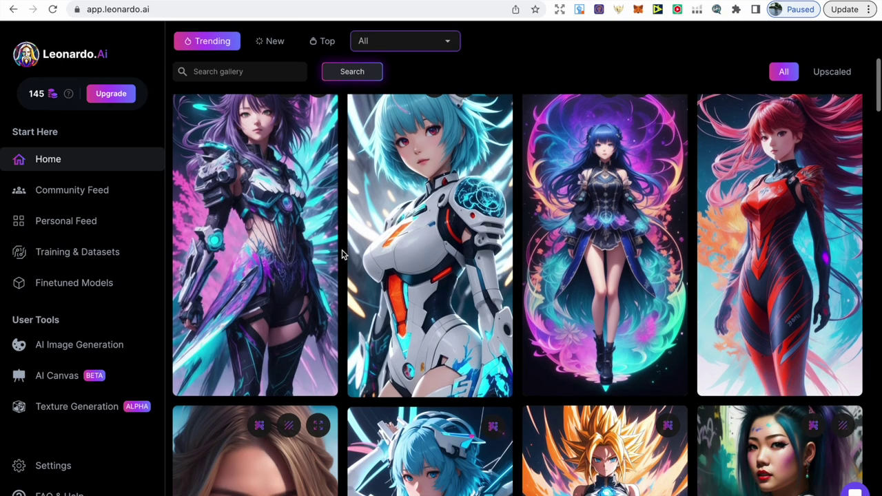
scroll(341, 255, down, 5)
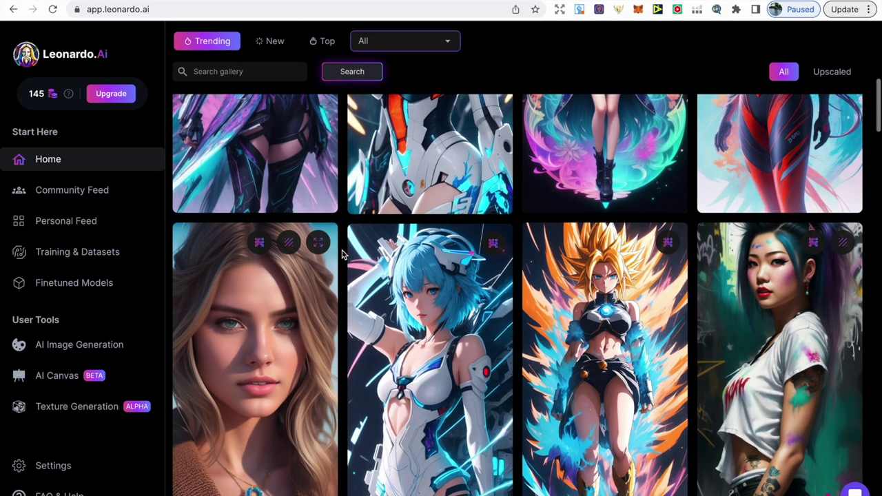
scroll(341, 255, down, 8)
scroll(341, 255, down, 7)
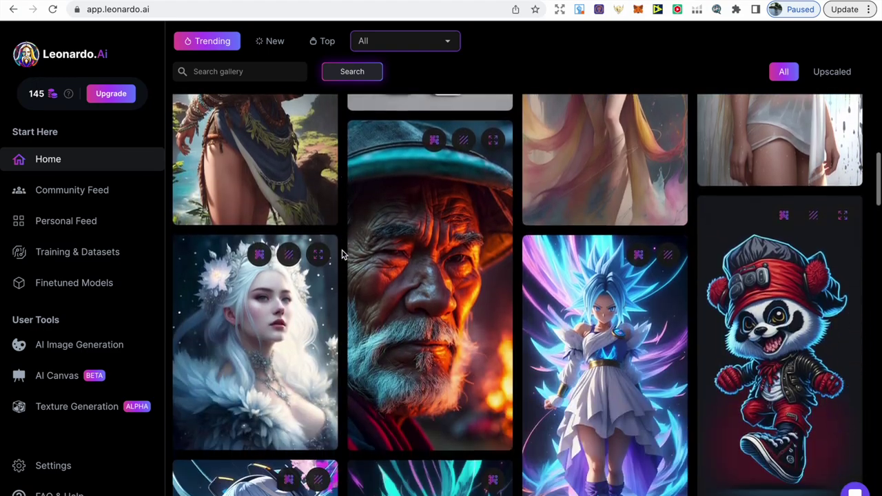
scroll(341, 255, up, 15)
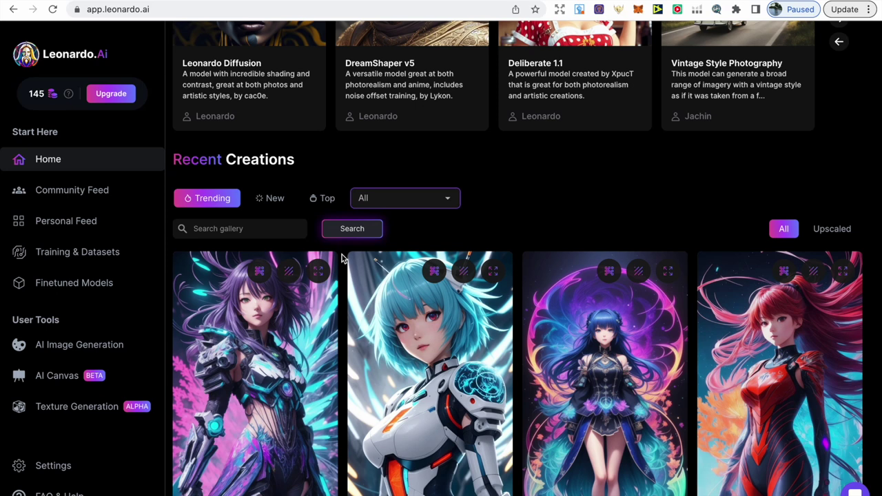
scroll(342, 264, up, 1)
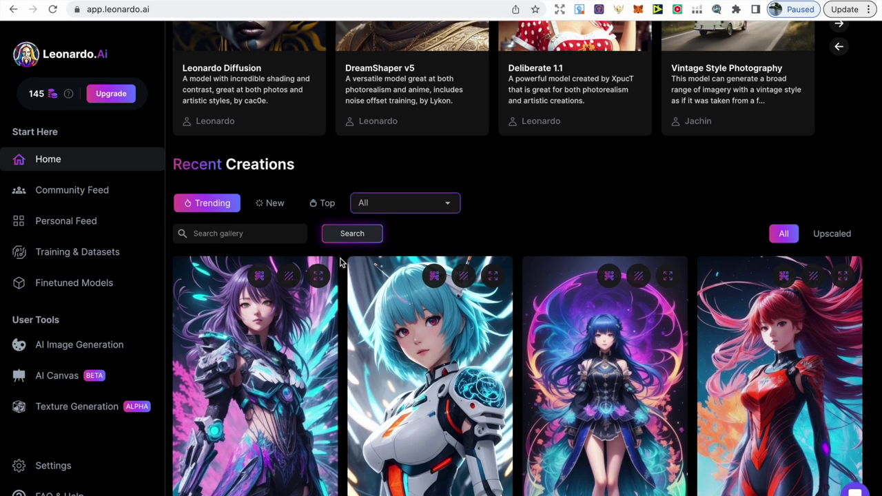
Search the gallery for 'coloring' and scroll through the line-art results
click(287, 237)
text(coloring)
key(Return)
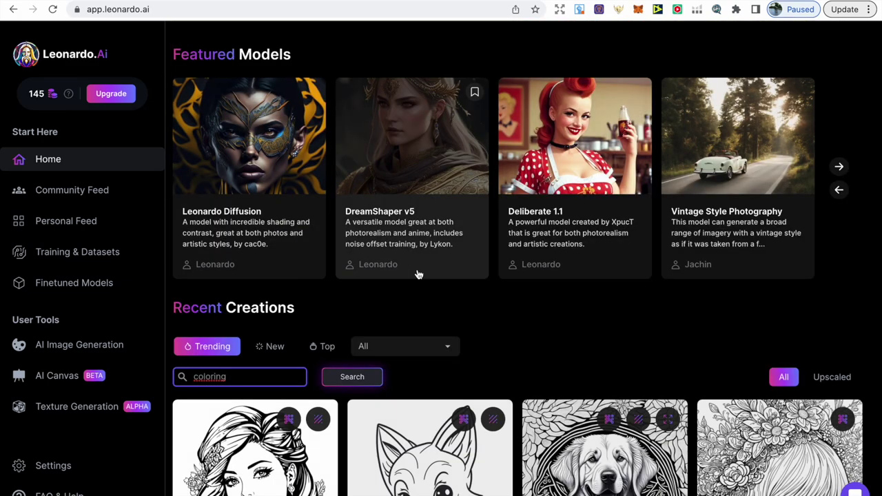
scroll(493, 331, down, 2)
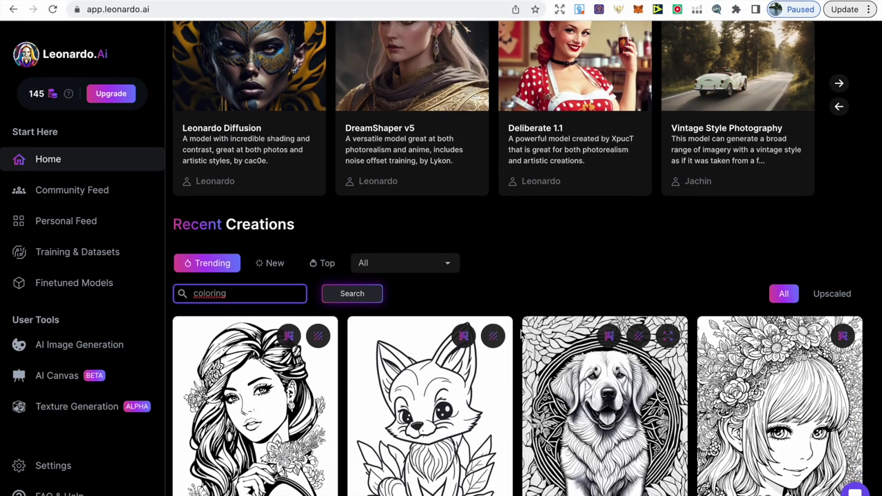
scroll(520, 331, down, 2)
scroll(520, 336, down, 3)
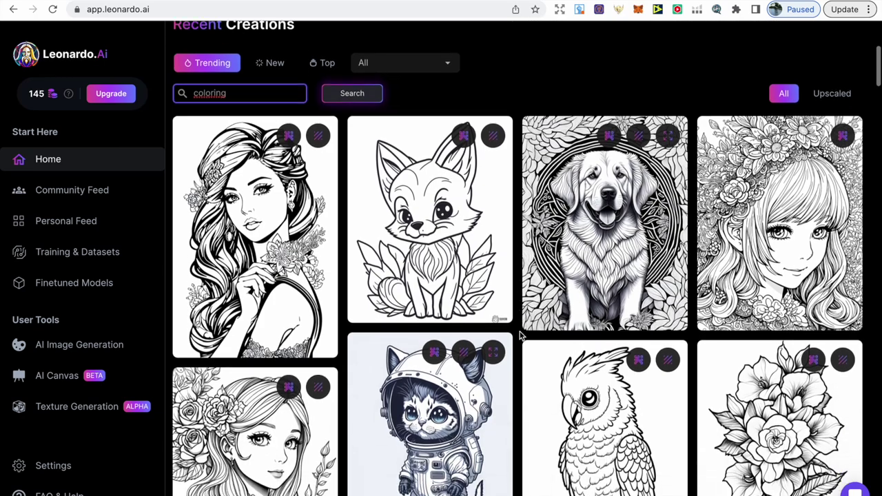
scroll(521, 335, down, 1)
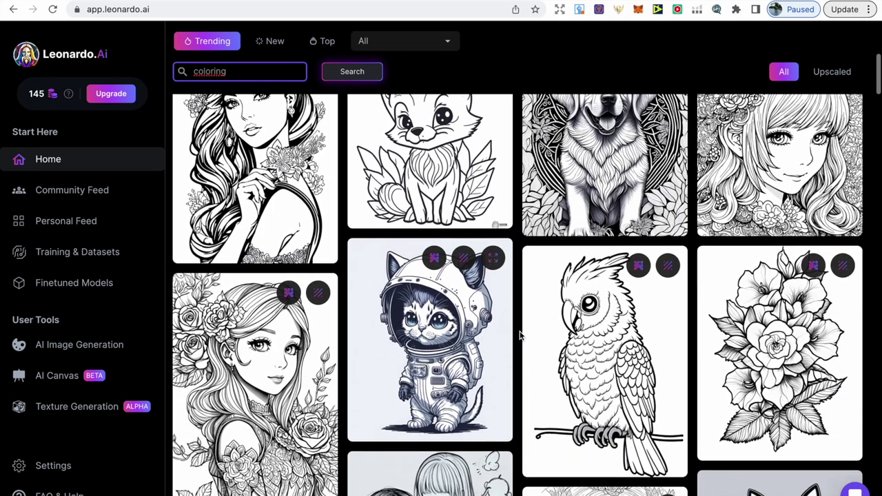
scroll(520, 335, down, 1)
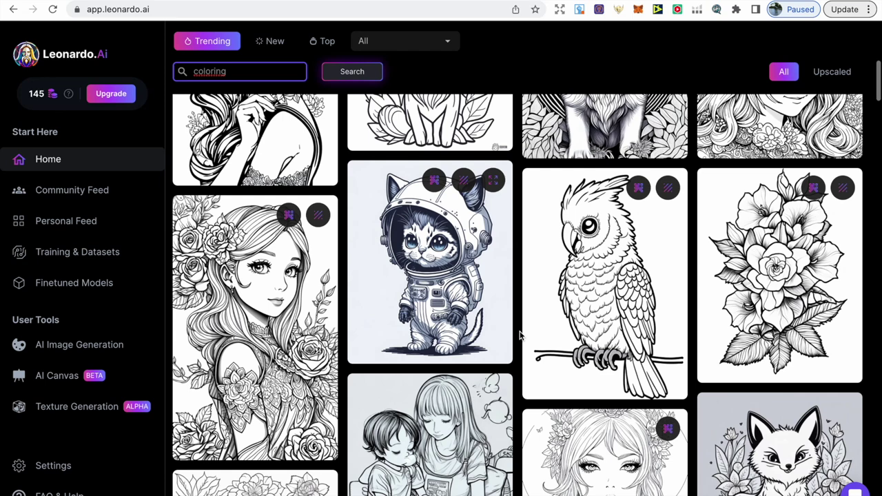
View the parrot coloring page's details, then close them
mouse_move(559, 319)
click(560, 310)
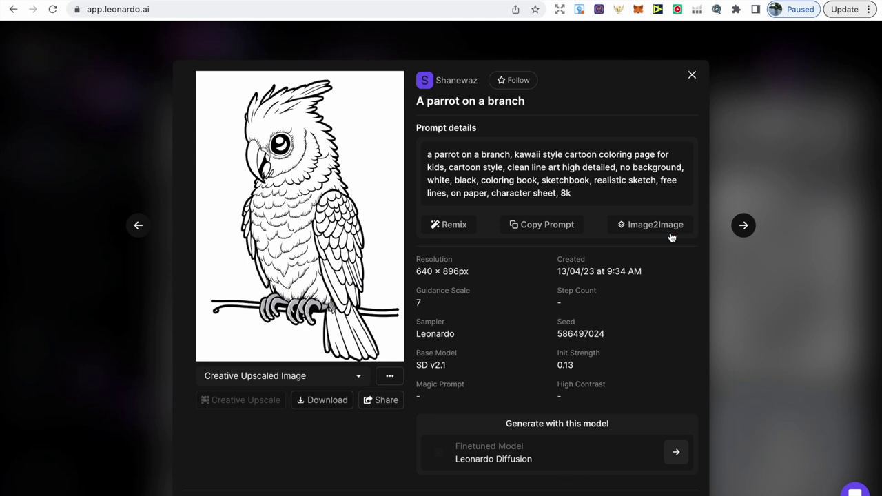
click(693, 76)
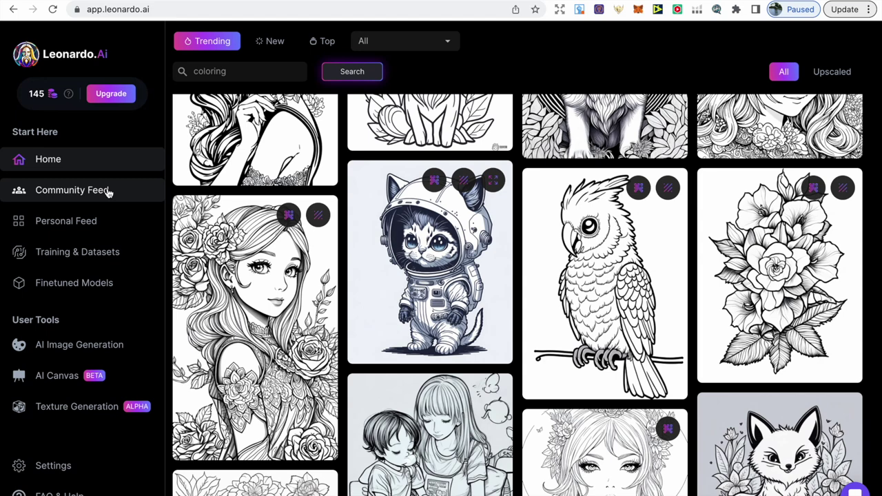
Visit the Community Feed, Personal Feed and Training & Datasets pages
click(108, 193)
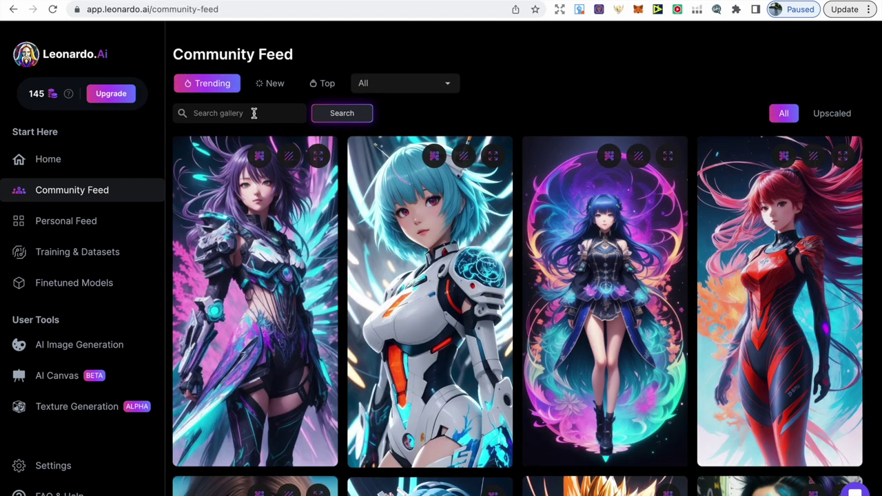
click(126, 222)
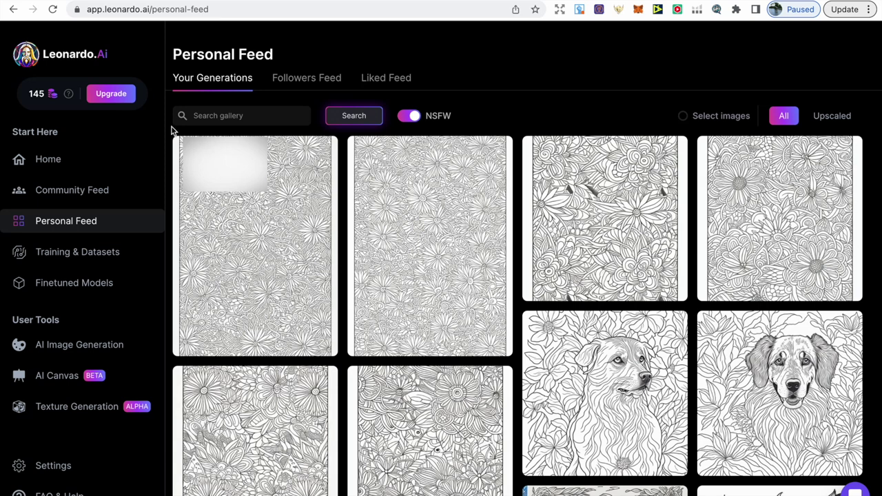
click(134, 249)
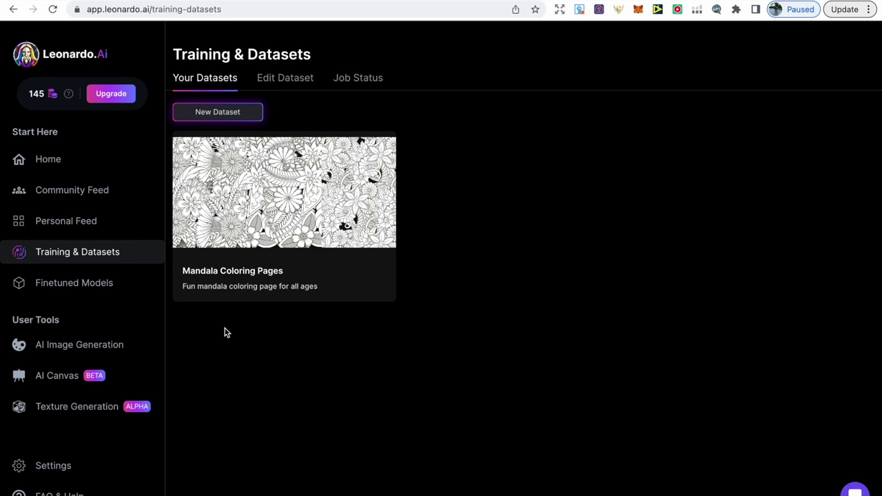
On Finetuned Models, move from the platform models to the Community Models list
click(140, 289)
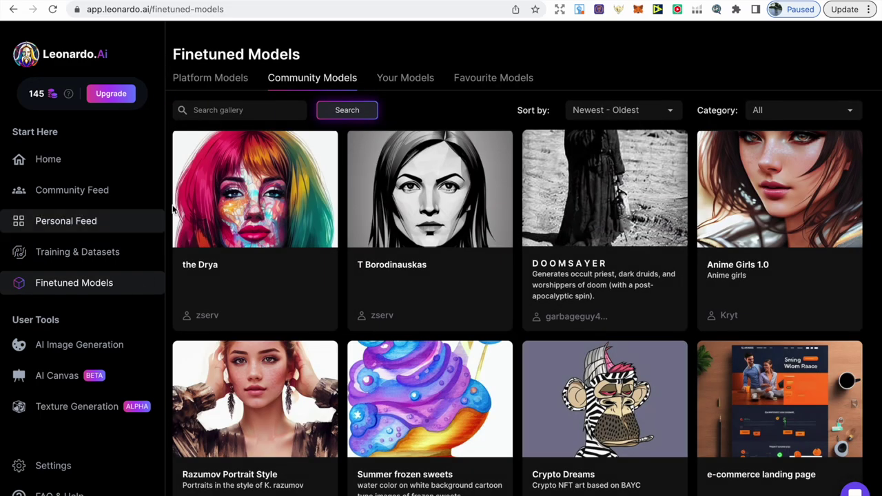
click(205, 81)
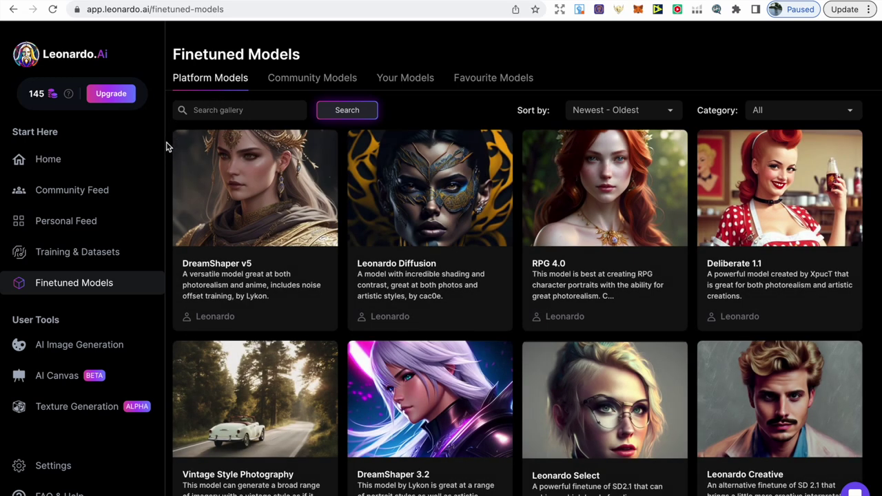
click(283, 83)
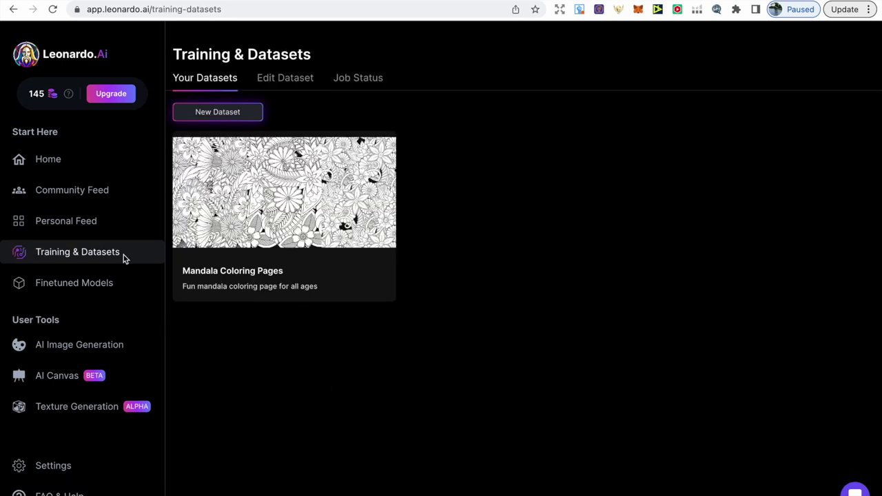
Create a dataset named 'Mandala' with the description 'Coloring pages'
click(185, 120)
click(335, 138)
text(Mandala)
click(315, 161)
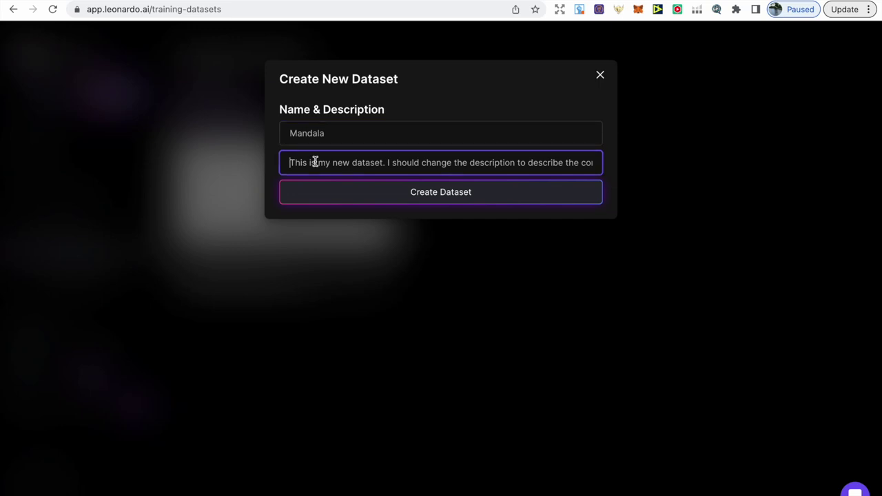
text(Coloring pages)
click(337, 192)
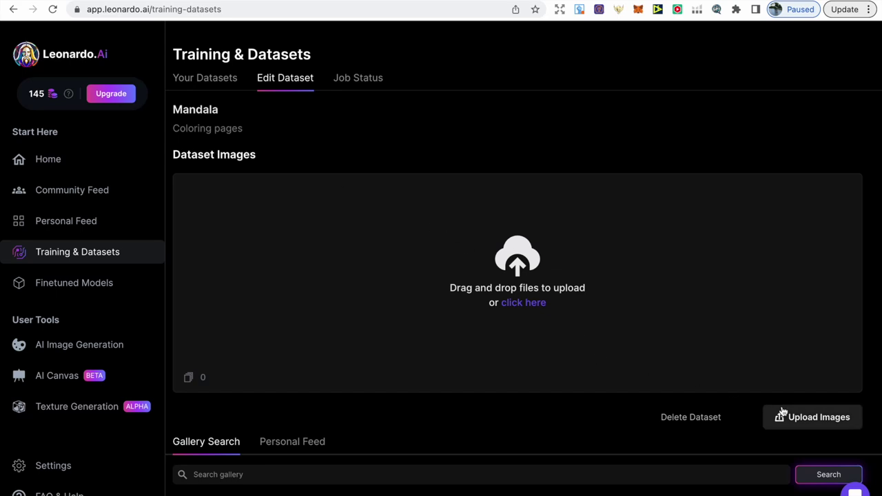
Upload the 21 mandala coloring-page images into the dataset
click(783, 412)
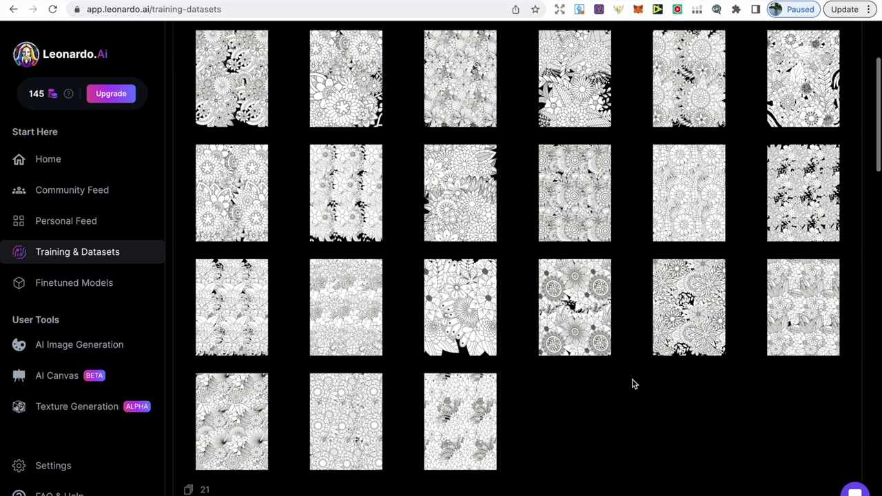
scroll(632, 384, down, 2)
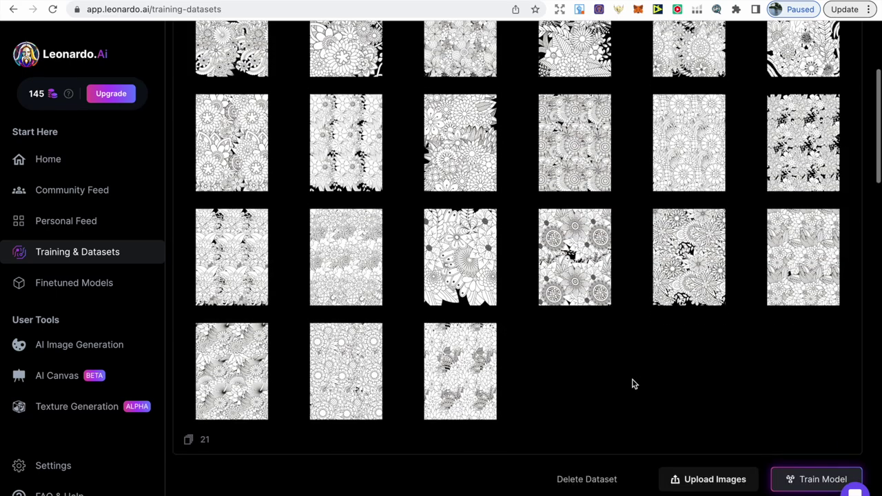
scroll(790, 414, down, 1)
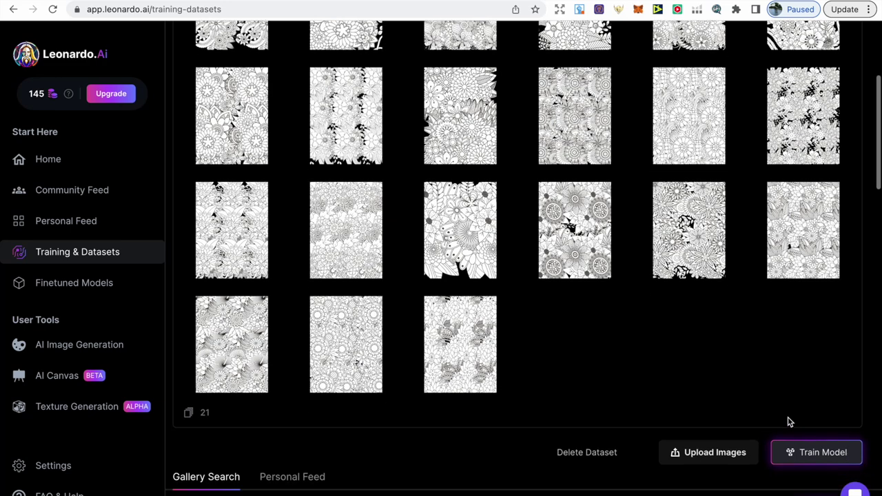
Start training from the Mandala dataset on Stable Diffusion v1.5, described 'Coloring Pages'
click(791, 450)
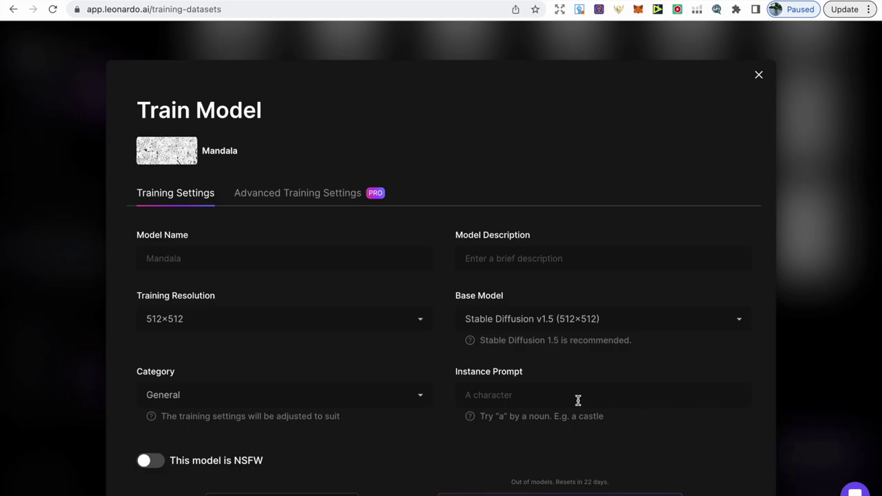
scroll(578, 401, down, 2)
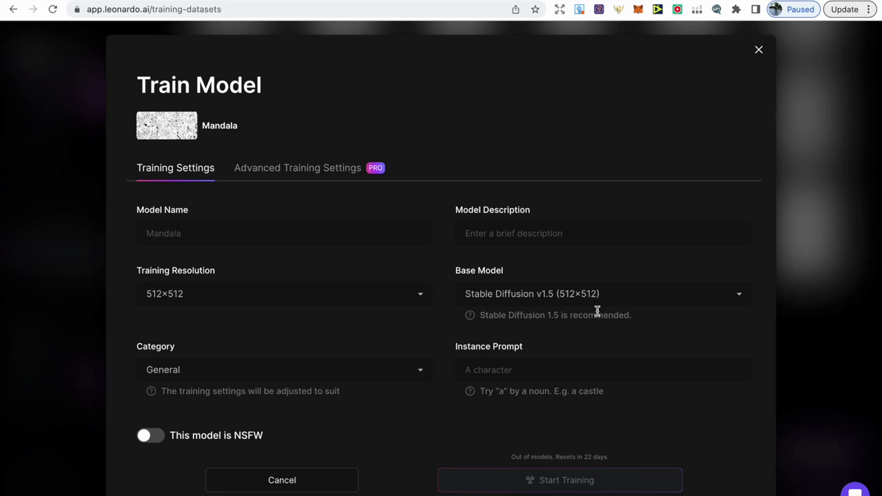
click(625, 295)
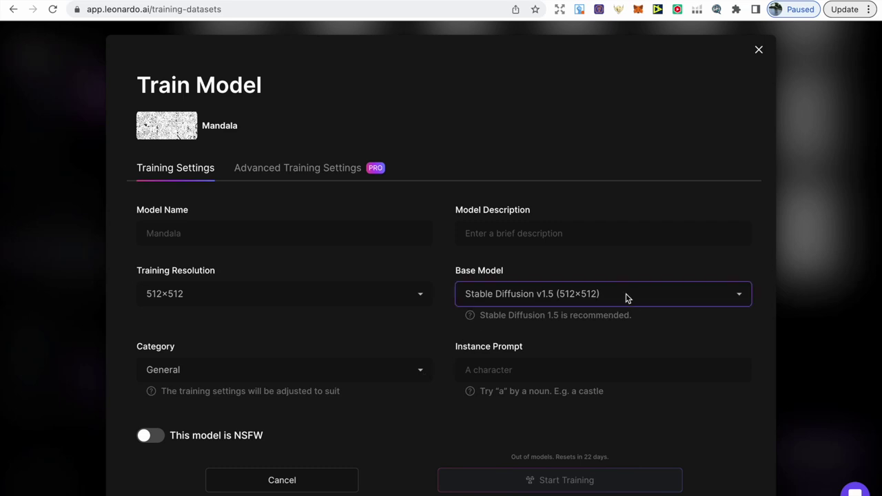
click(631, 295)
click(504, 235)
text(Coloring )
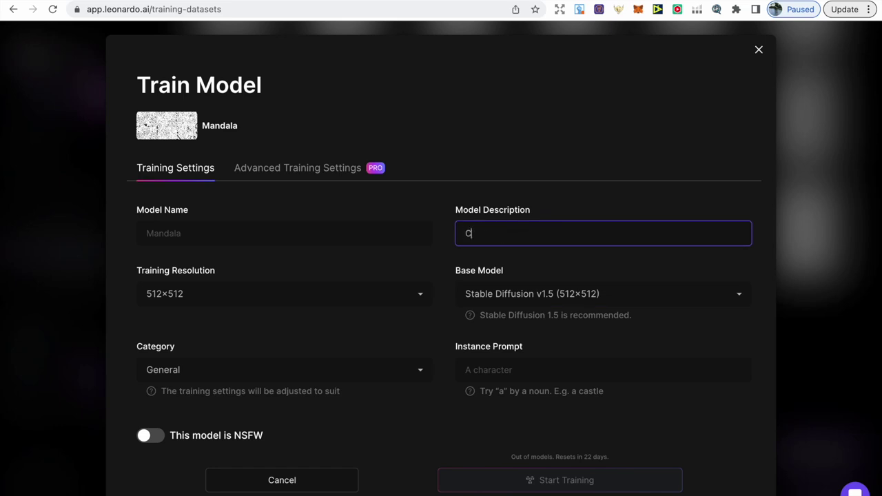
text(Pages)
Finish the model description and switch to the AI Image Generation tool
click(559, 256)
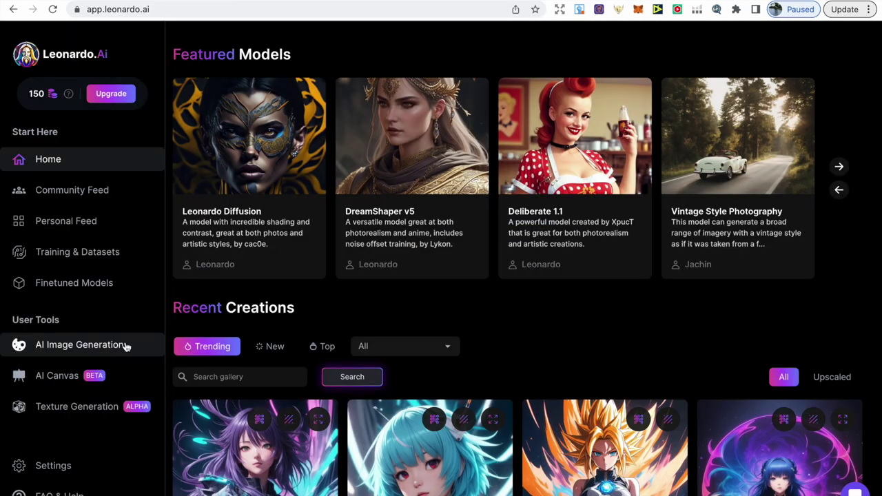
click(130, 346)
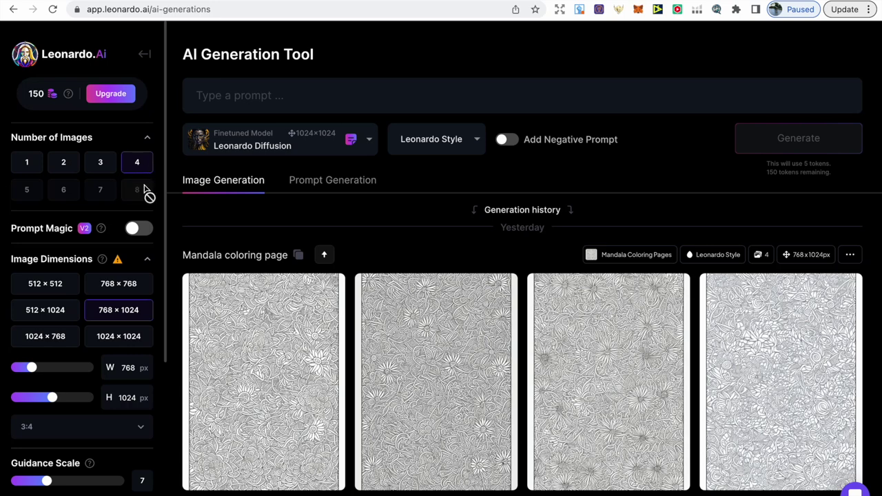
mouse_move(101, 231)
scroll(110, 237, down, 1)
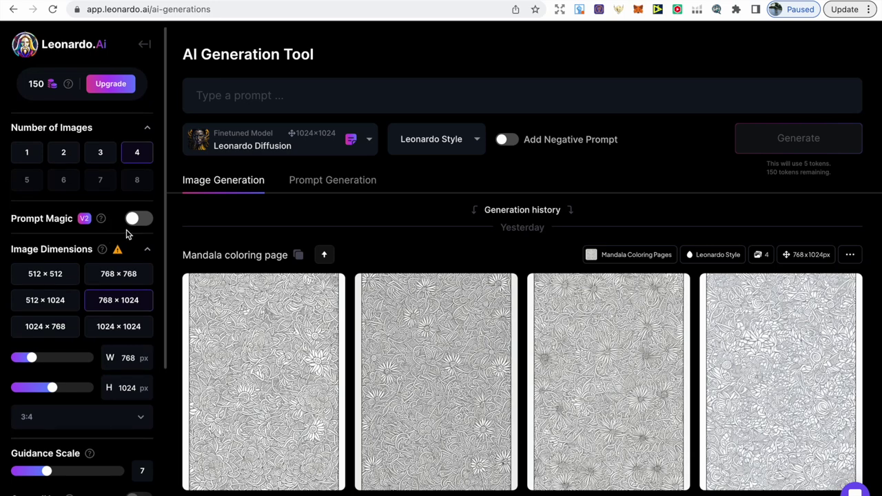
scroll(128, 234, down, 1)
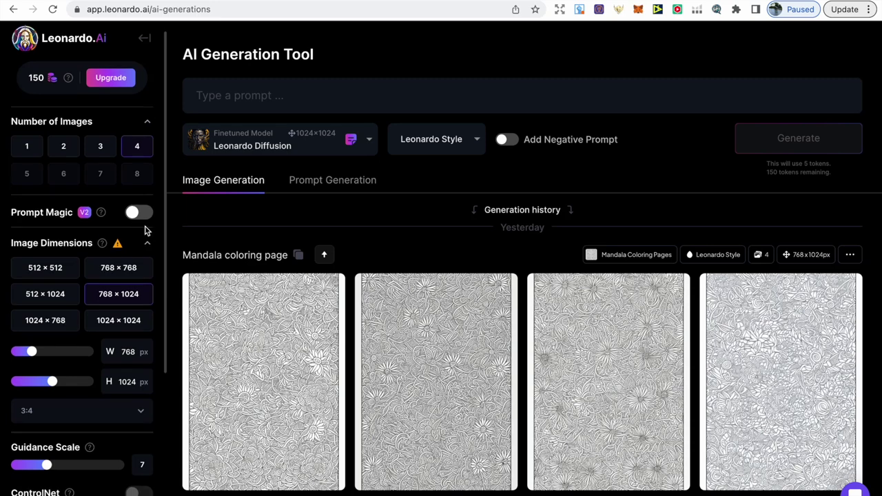
scroll(154, 234, down, 1)
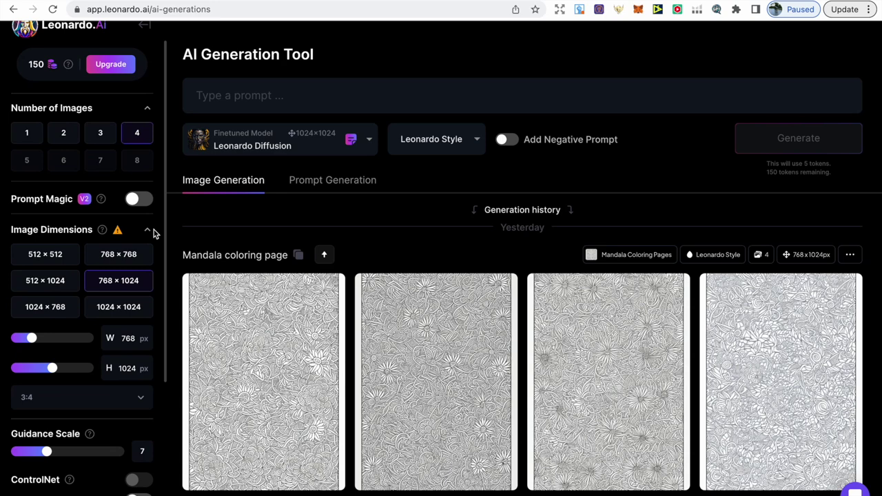
scroll(153, 230, down, 1)
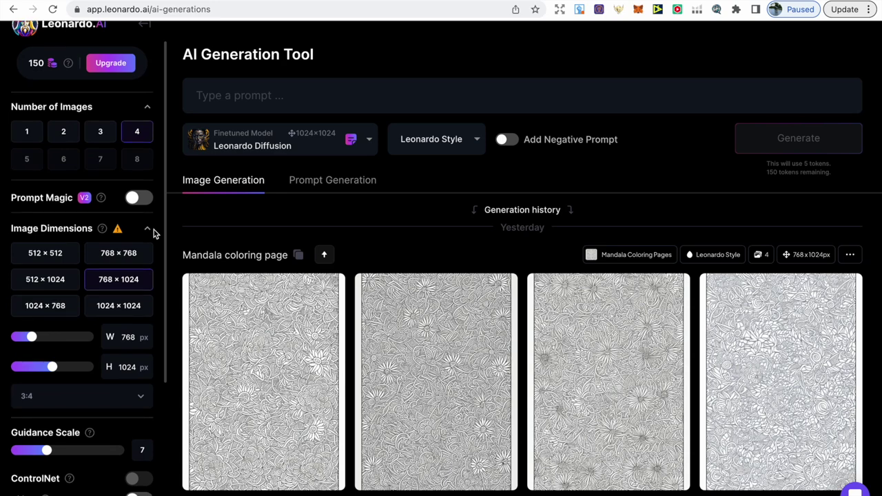
scroll(154, 230, down, 1)
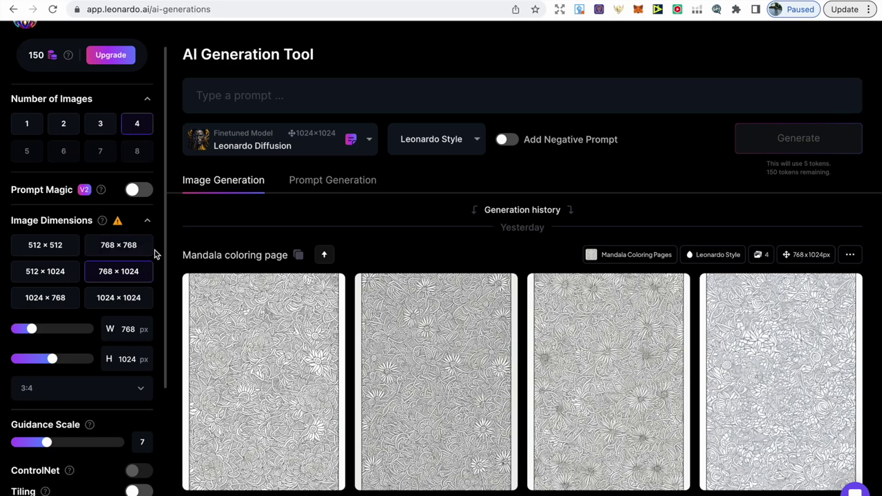
scroll(153, 253, down, 2)
scroll(154, 255, down, 5)
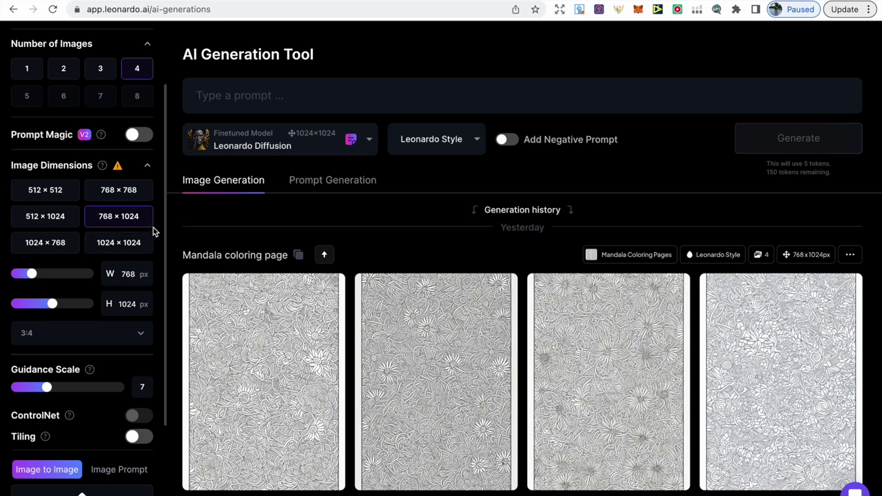
scroll(155, 259, down, 3)
scroll(154, 259, down, 2)
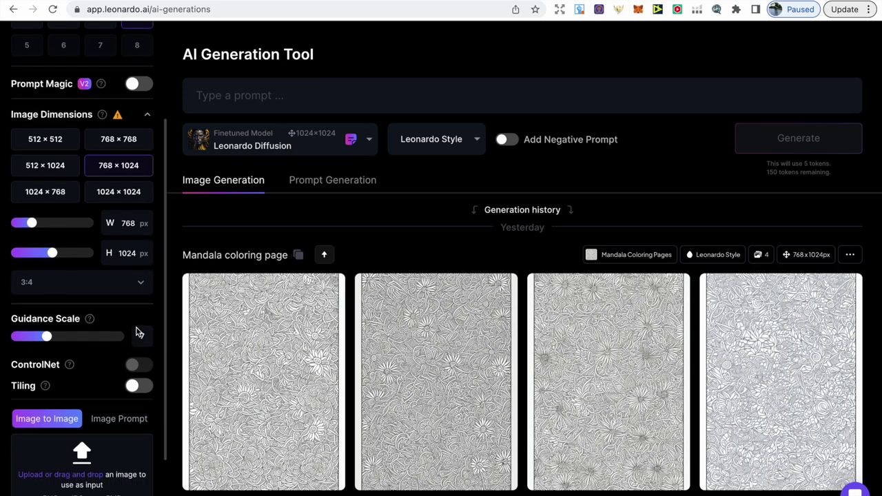
scroll(136, 328, down, 2)
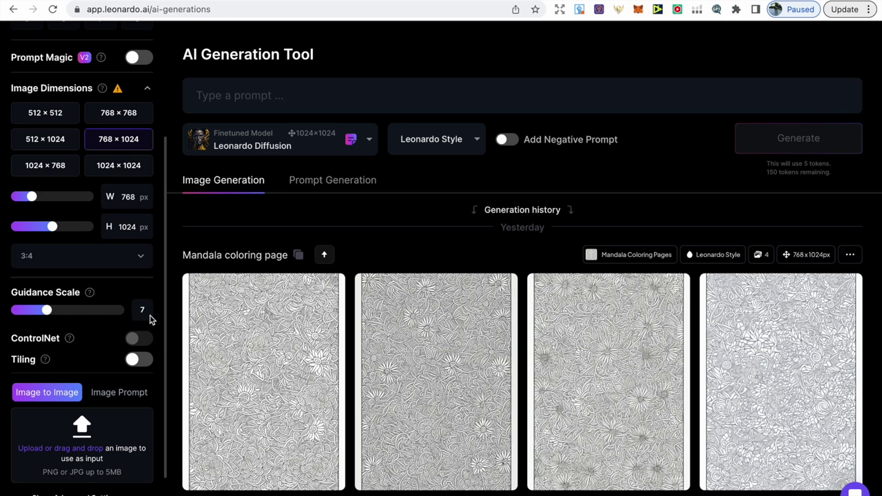
scroll(150, 318, down, 3)
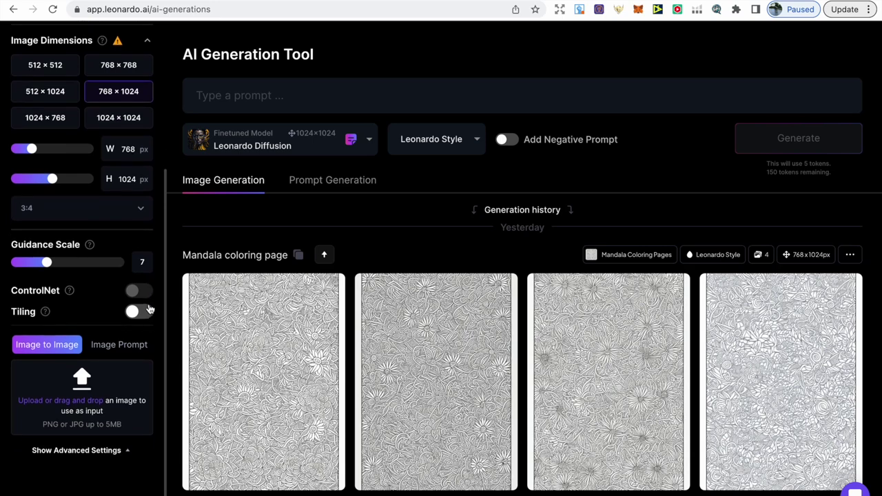
mouse_move(70, 292)
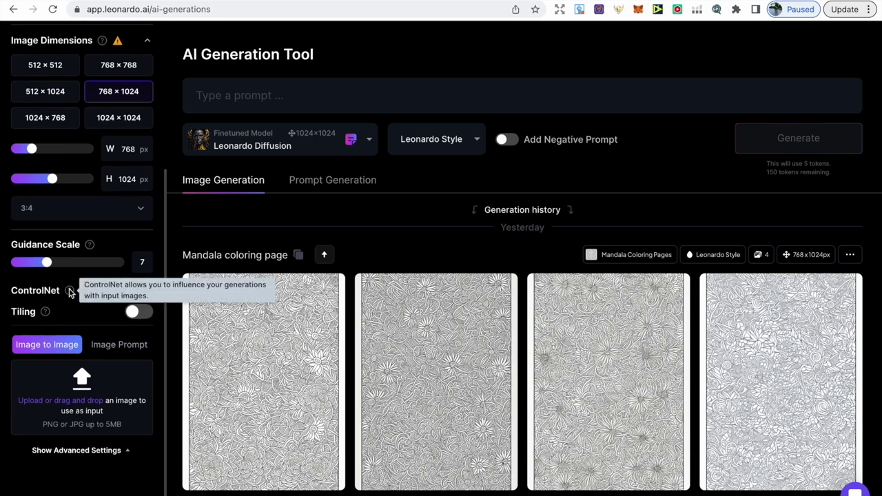
mouse_move(132, 293)
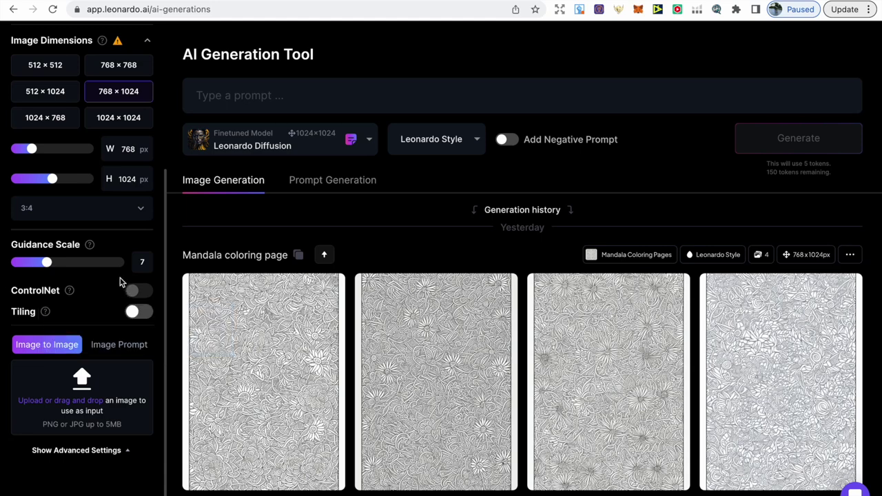
scroll(118, 280, down, 1)
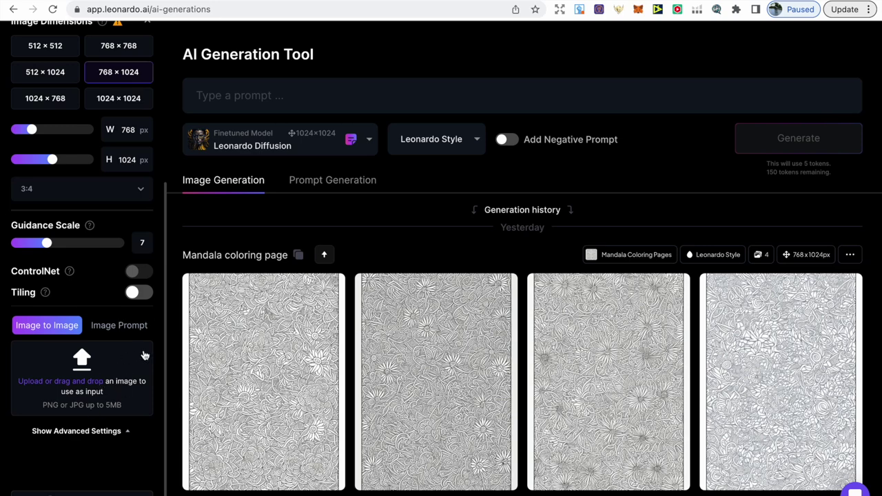
scroll(155, 308, up, 5)
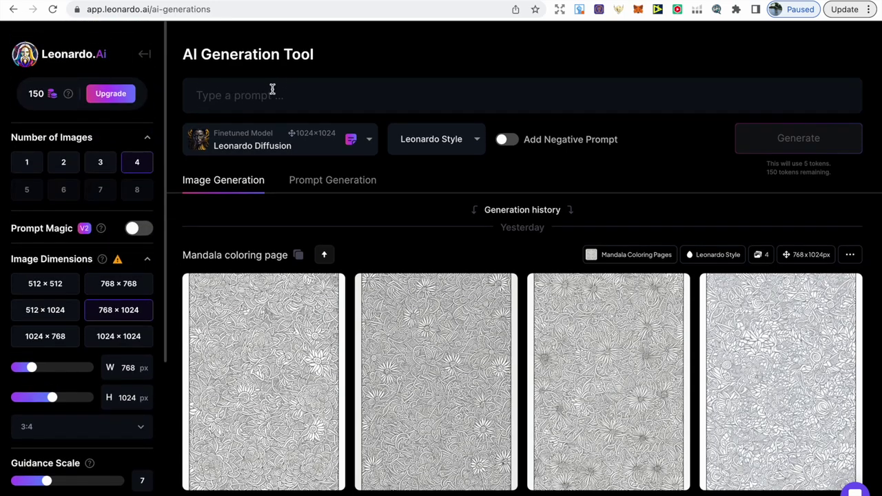
Review the model list and the Mandala Coloring Pages finetuned model's details
click(291, 142)
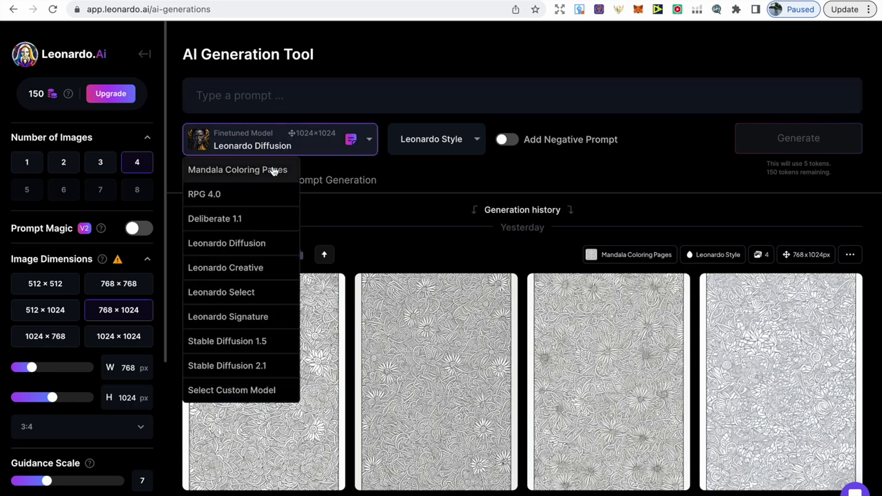
click(260, 390)
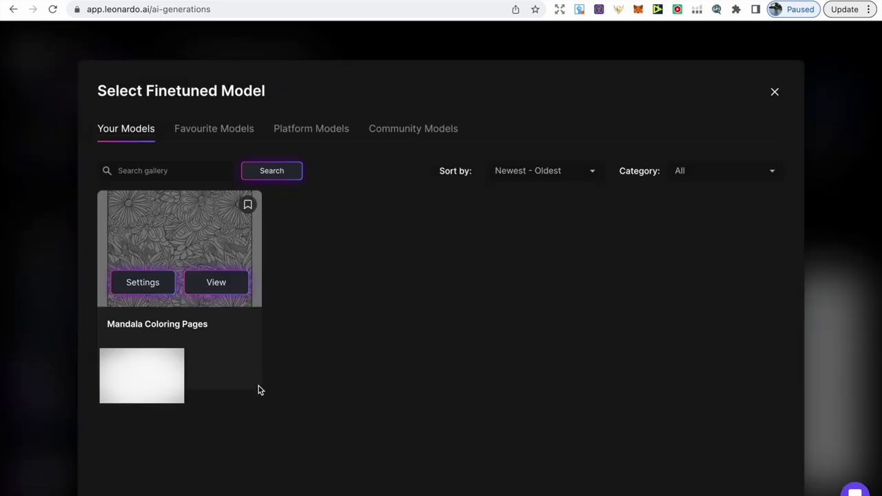
click(235, 280)
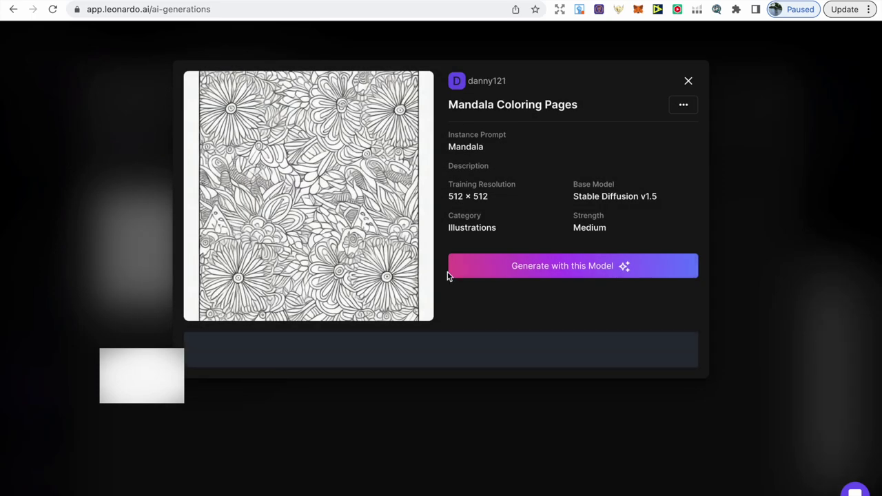
click(691, 81)
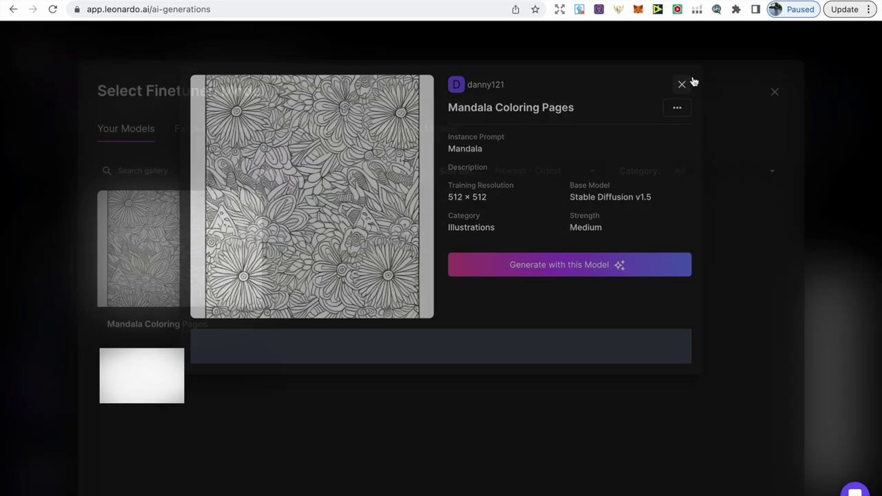
click(775, 91)
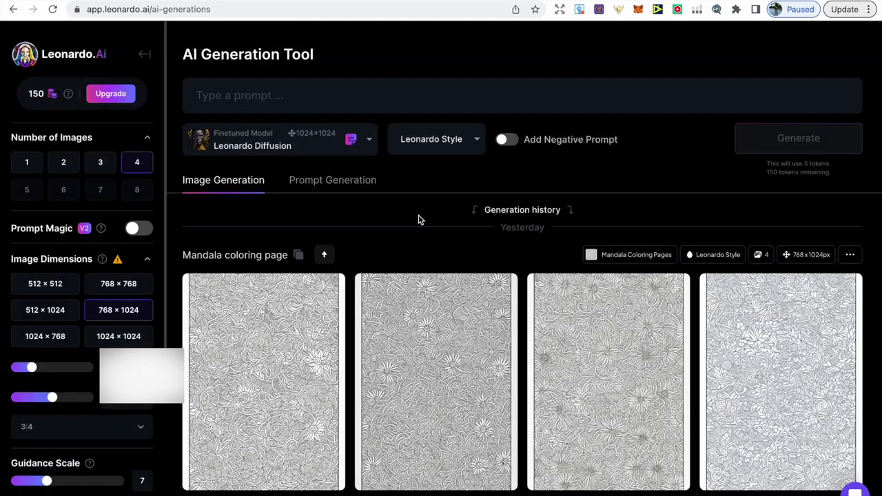
click(328, 148)
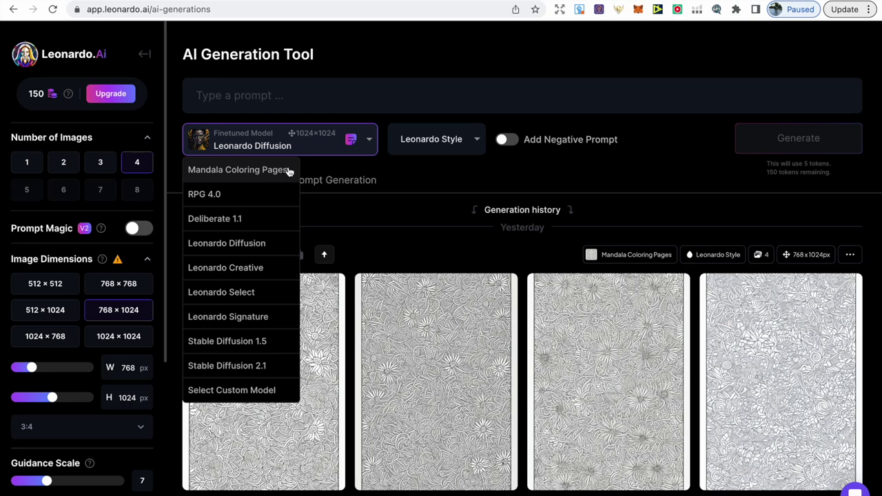
click(369, 147)
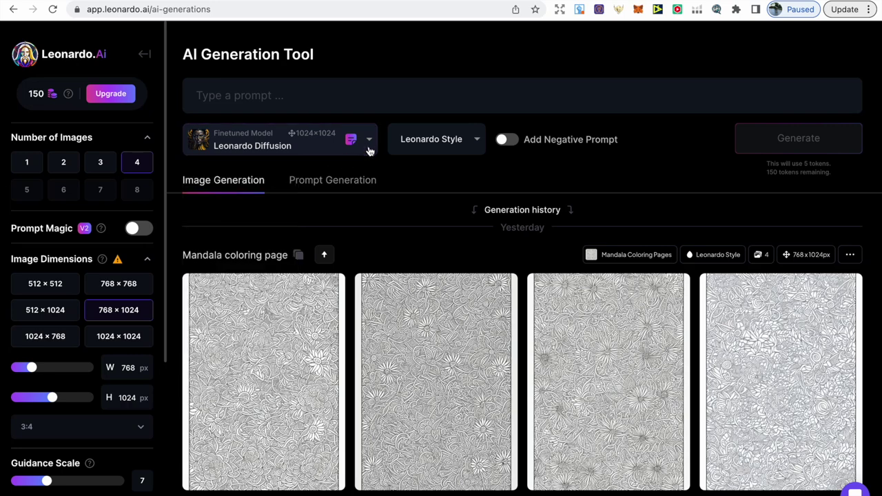
Keep the Leonardo Style preset and enable the negative prompt 'black, blue background'
click(418, 150)
click(418, 171)
click(508, 141)
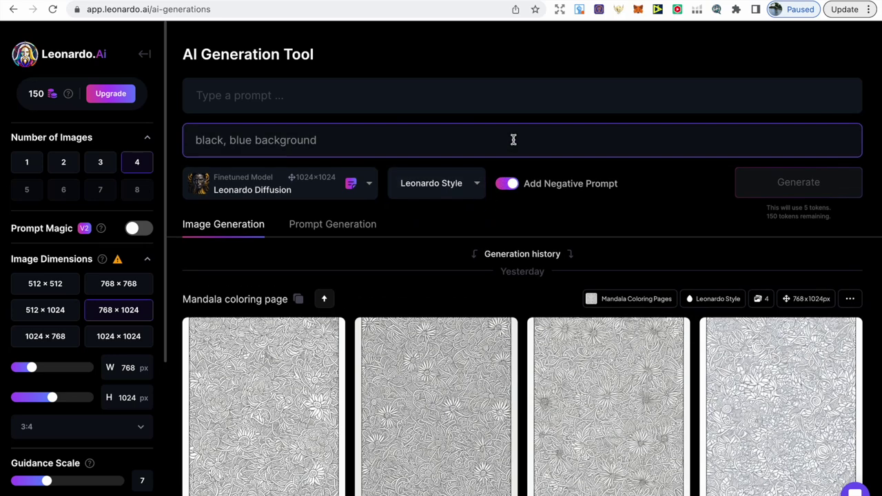
Turn the negative prompt off, keep 4 images, and switch to Prompt Generation
click(504, 185)
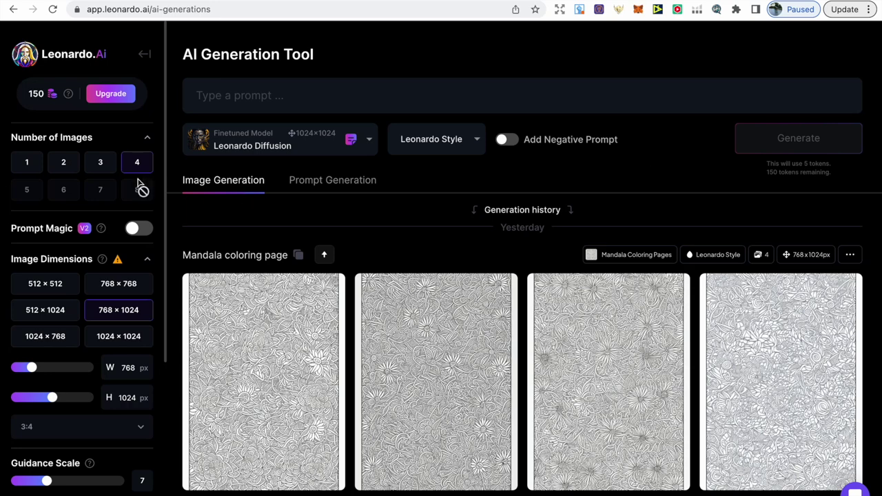
click(71, 168)
click(137, 172)
click(364, 185)
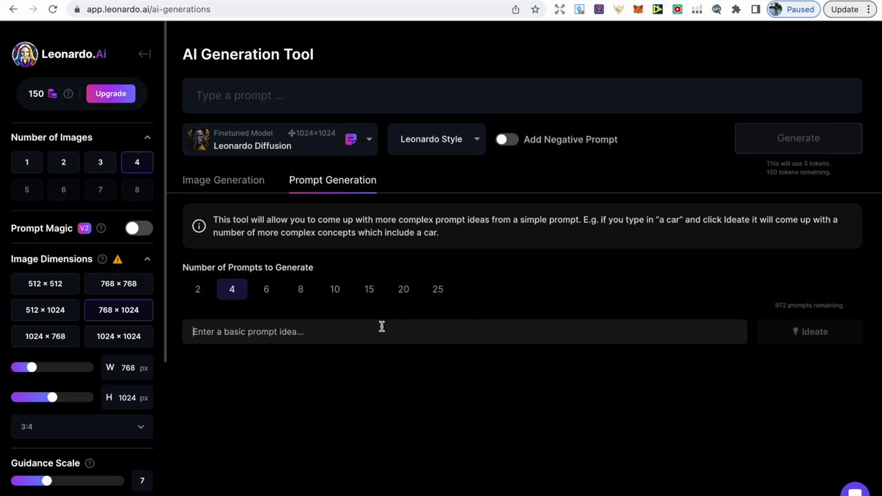
Ideate six prompts from the idea 'lion coloring page'
click(194, 331)
text(lion coloring p)
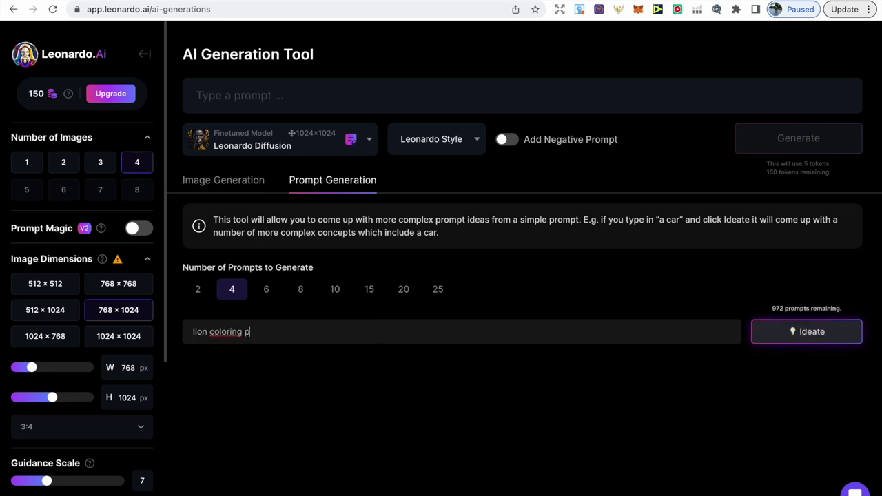
text(age)
click(266, 289)
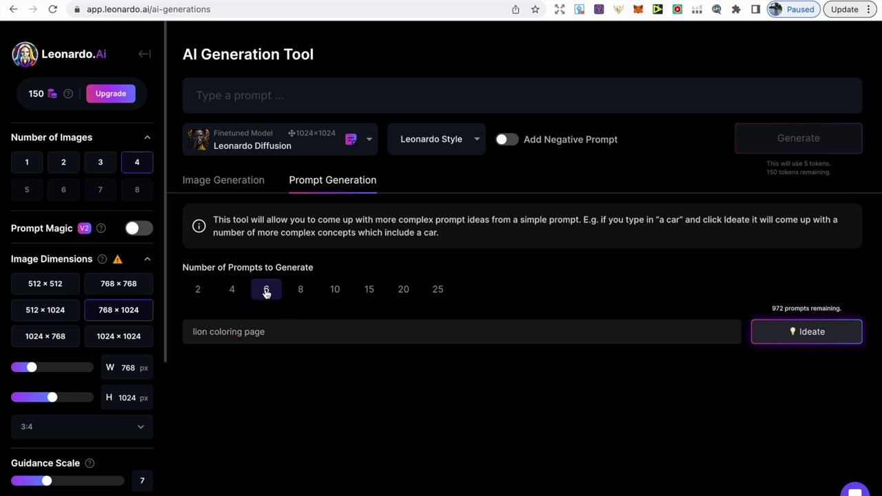
click(838, 338)
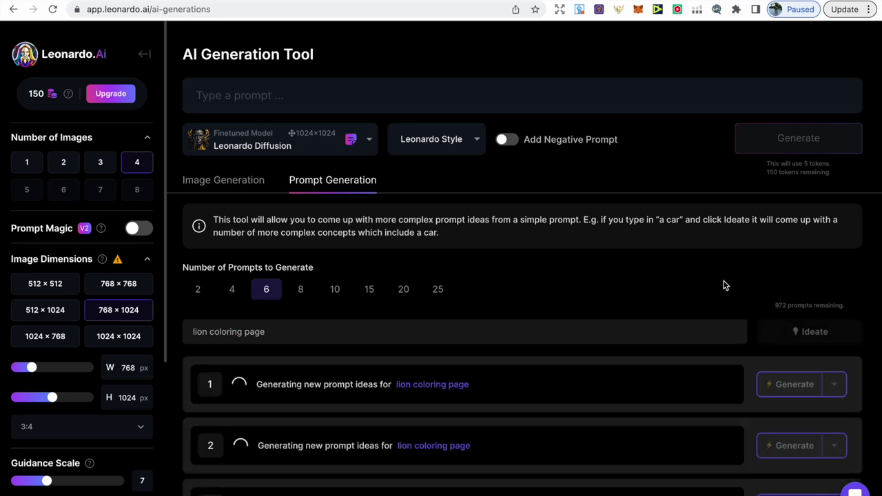
Review the ideas and select the intricate lion mane prompt's text
scroll(724, 285, down, 2)
scroll(737, 237, down, 2)
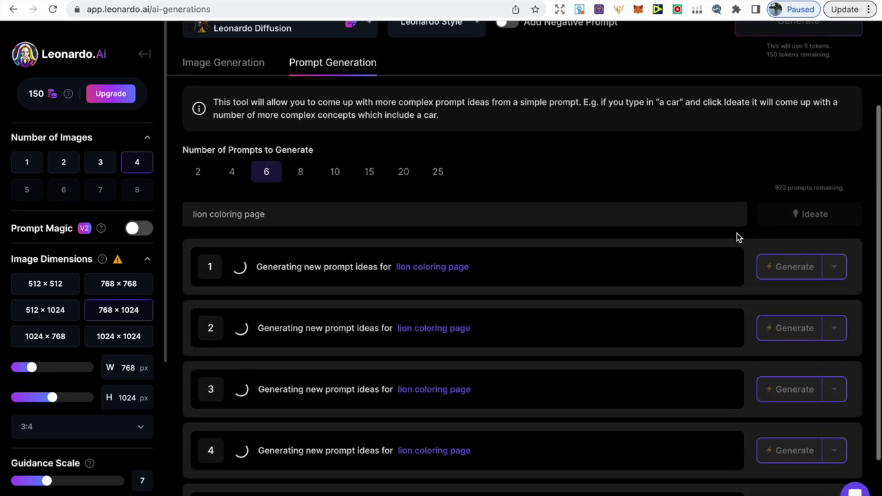
scroll(736, 237, down, 2)
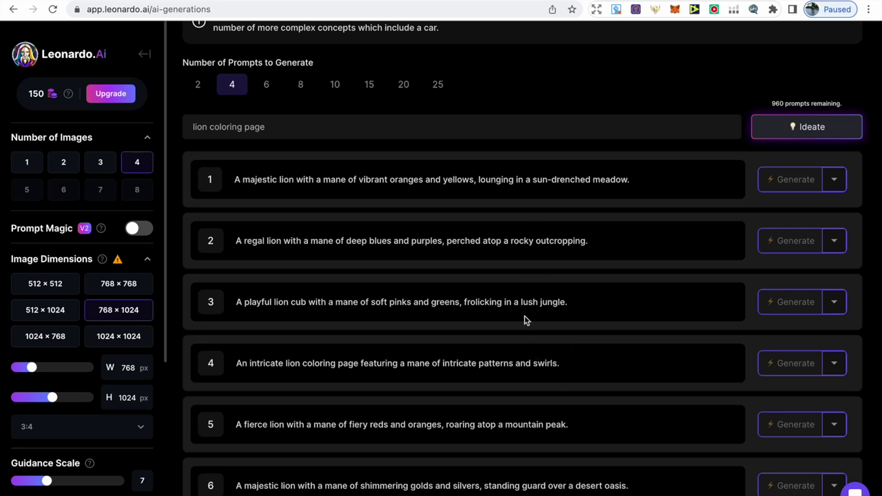
triple_click(268, 361)
key(super+c)
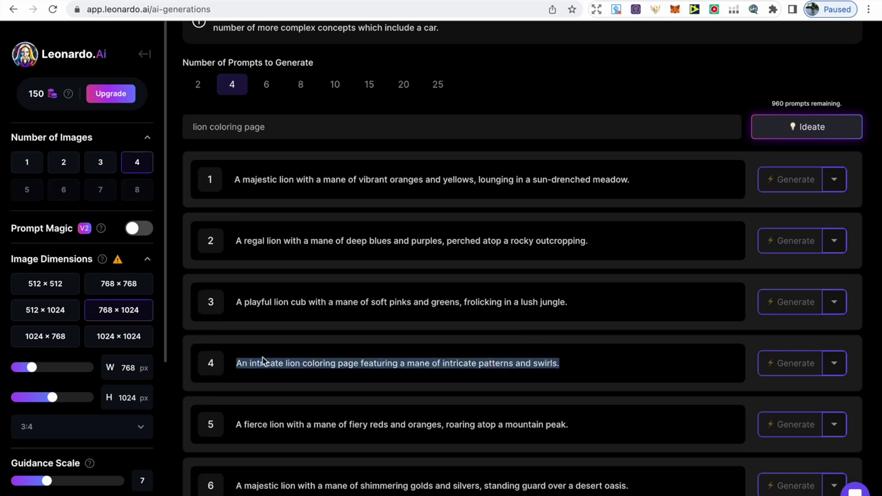
scroll(322, 311, up, 3)
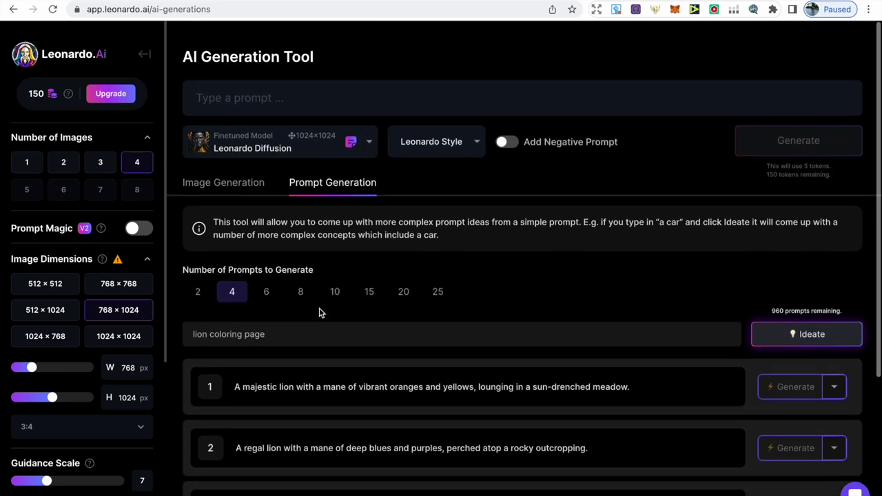
Paste the intricate lion prompt into Image Generation and generate the images
click(230, 184)
click(259, 97)
key(super+v)
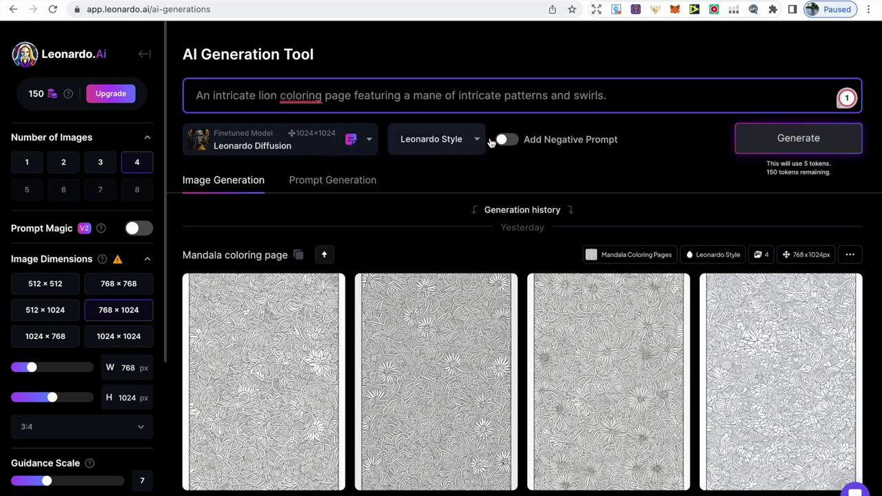
click(743, 140)
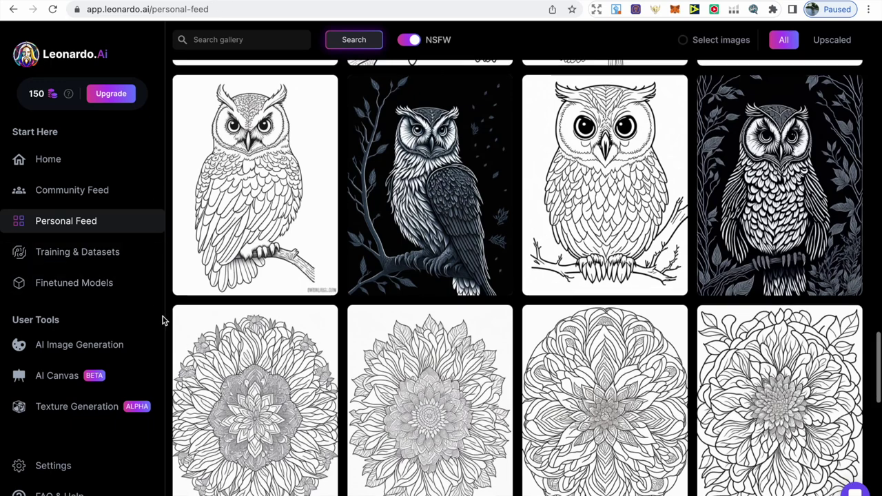
scroll(162, 320, up, 1)
scroll(163, 319, up, 3)
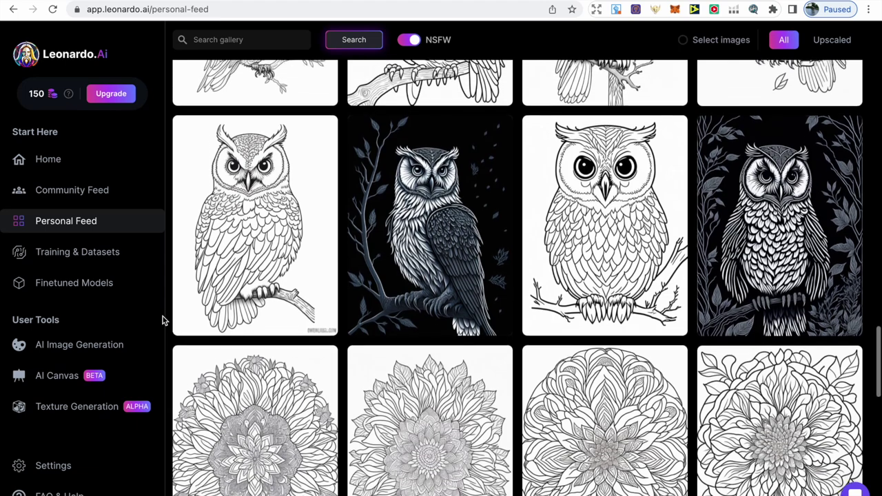
scroll(163, 319, up, 1)
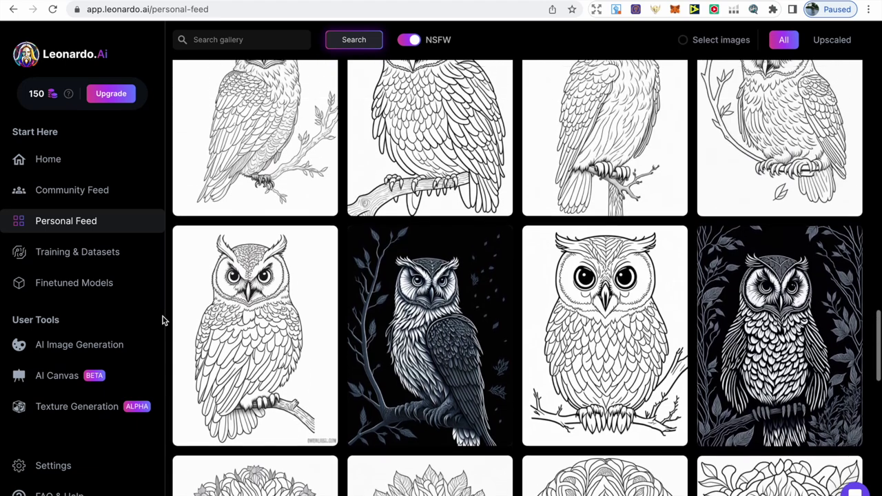
scroll(163, 320, up, 1)
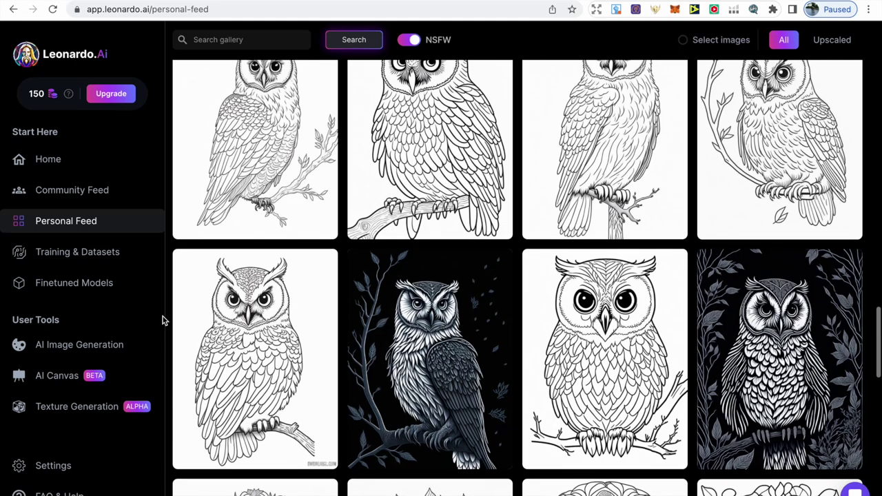
scroll(162, 320, up, 5)
scroll(162, 319, up, 10)
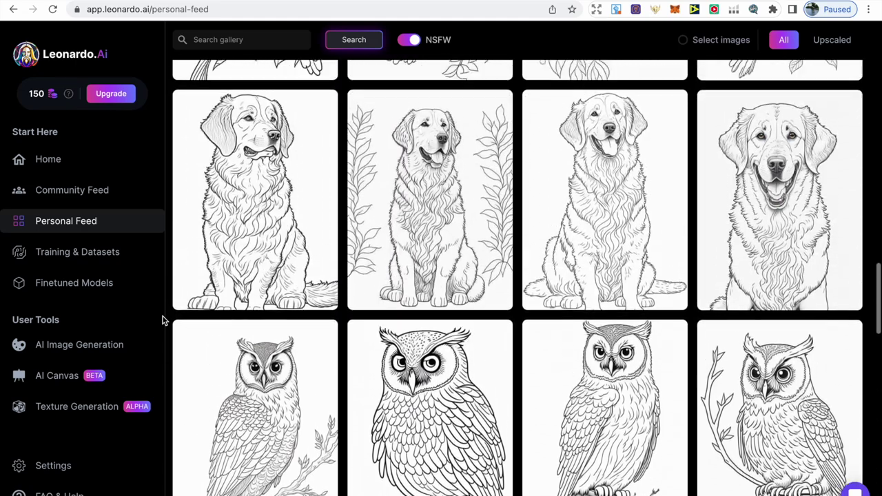
scroll(162, 319, up, 8)
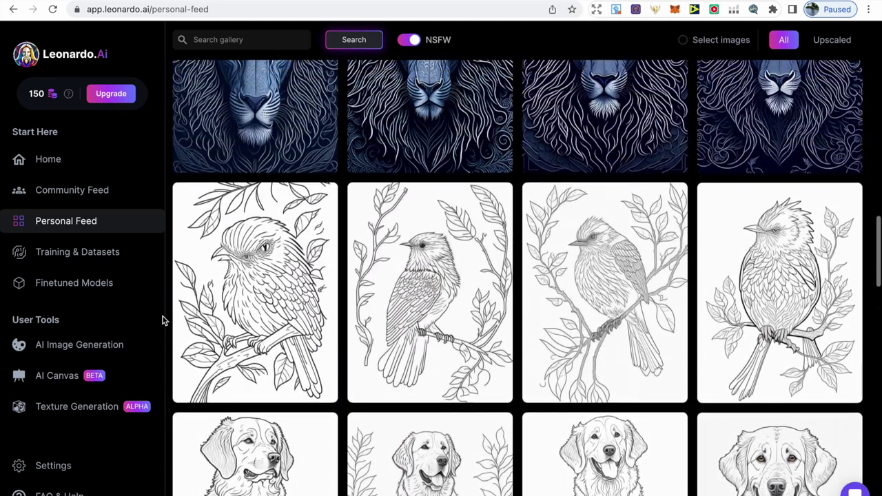
scroll(163, 327, up, 6)
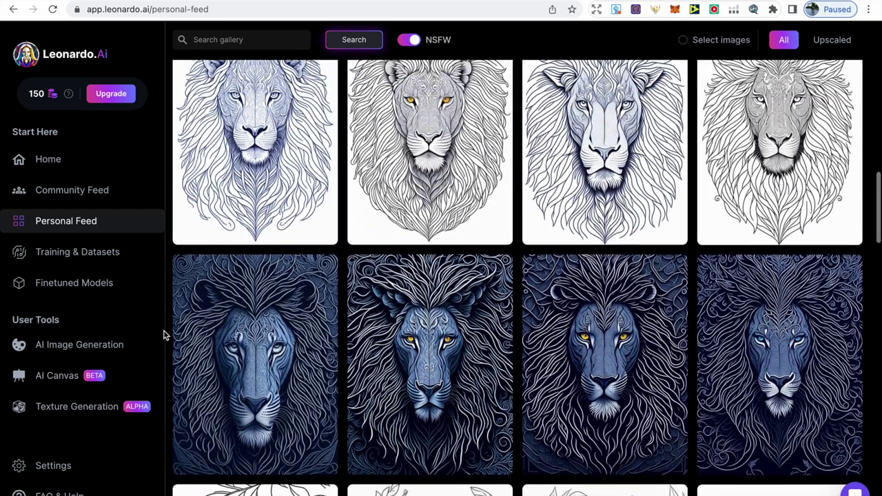
scroll(165, 348, up, 8)
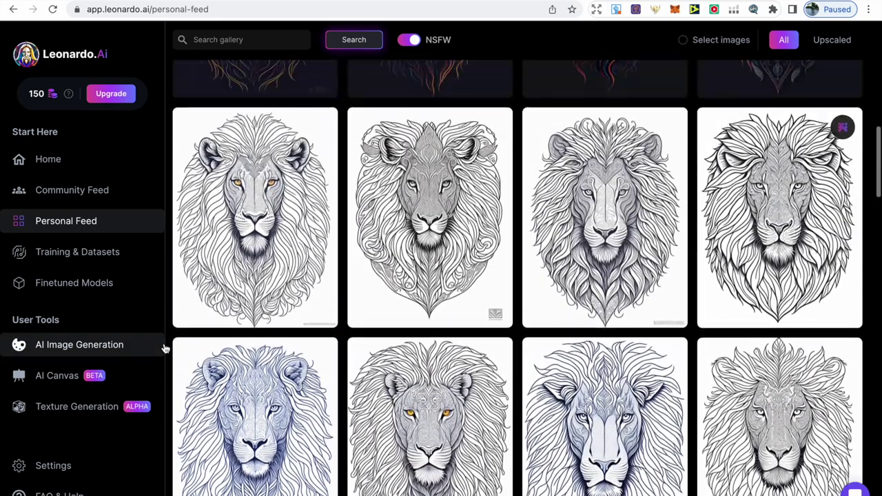
scroll(166, 356, up, 8)
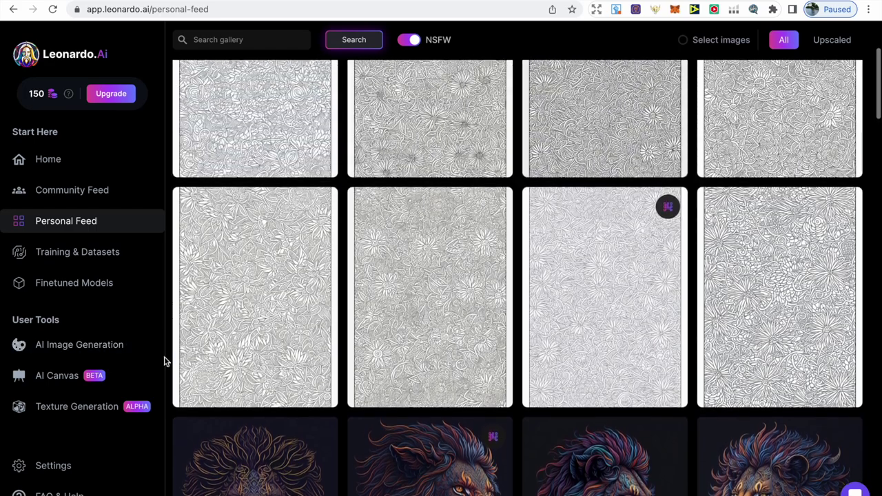
scroll(165, 361, up, 1)
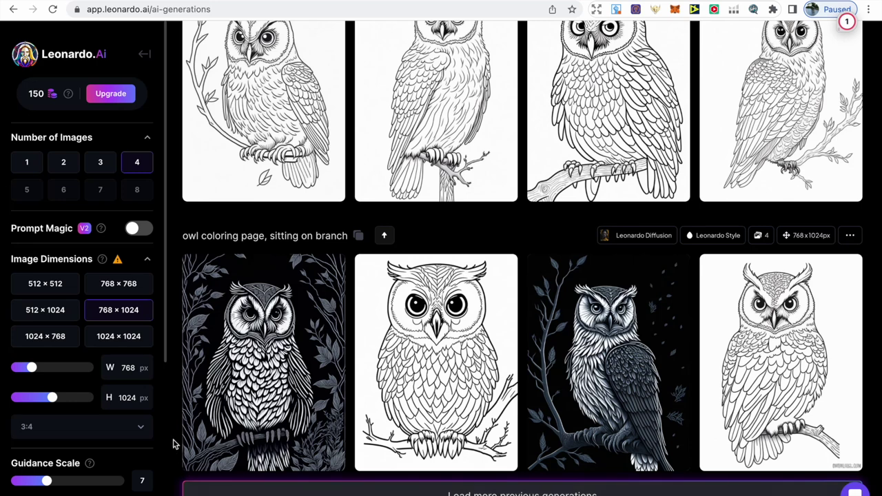
Scroll up the generation history to the four new dark-blue intricate lion images
scroll(173, 438, up, 1)
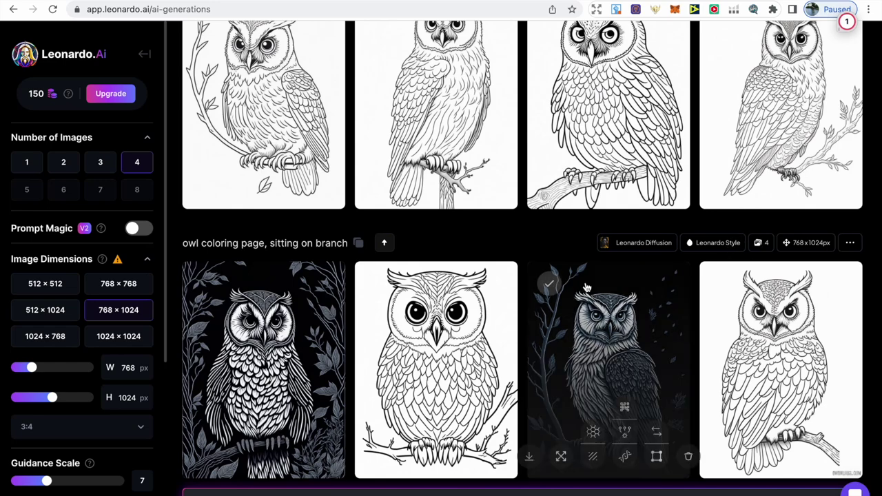
mouse_move(377, 324)
mouse_move(629, 307)
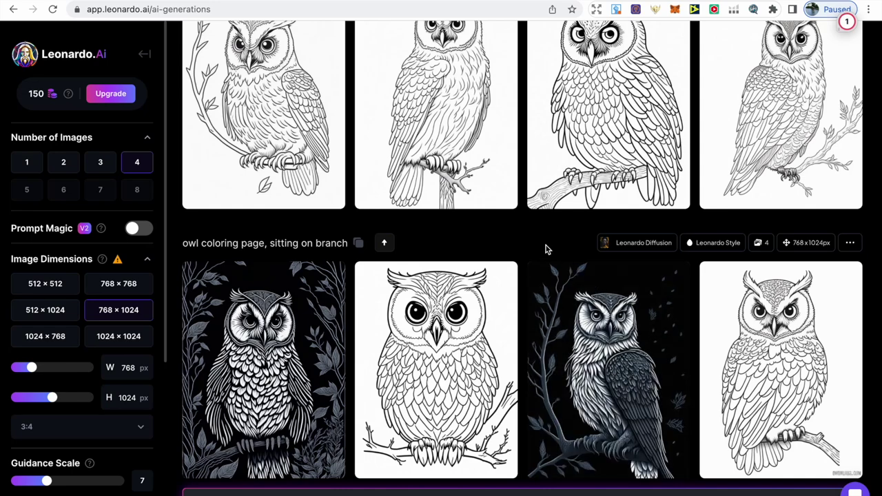
scroll(546, 247, up, 3)
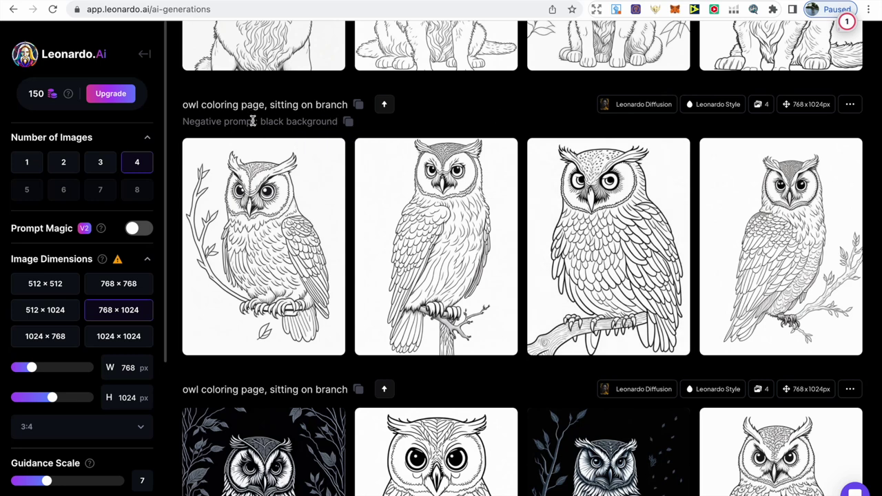
mouse_move(346, 145)
scroll(504, 121, up, 1)
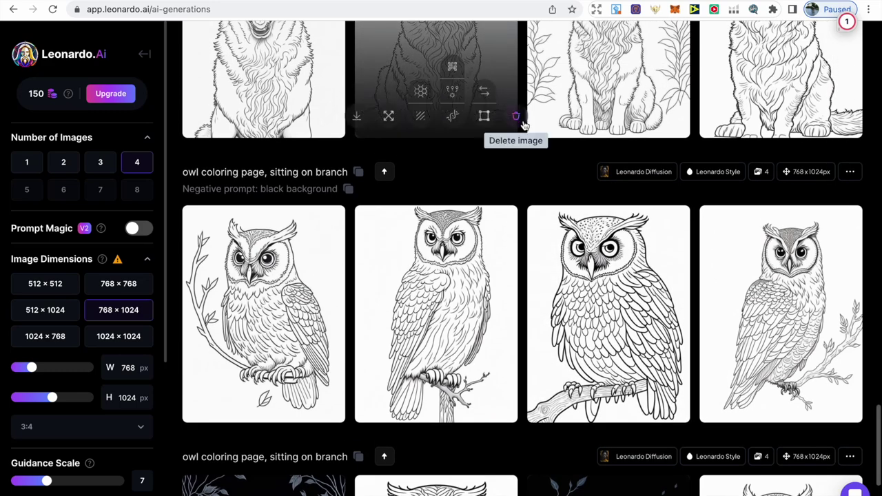
scroll(523, 127, up, 3)
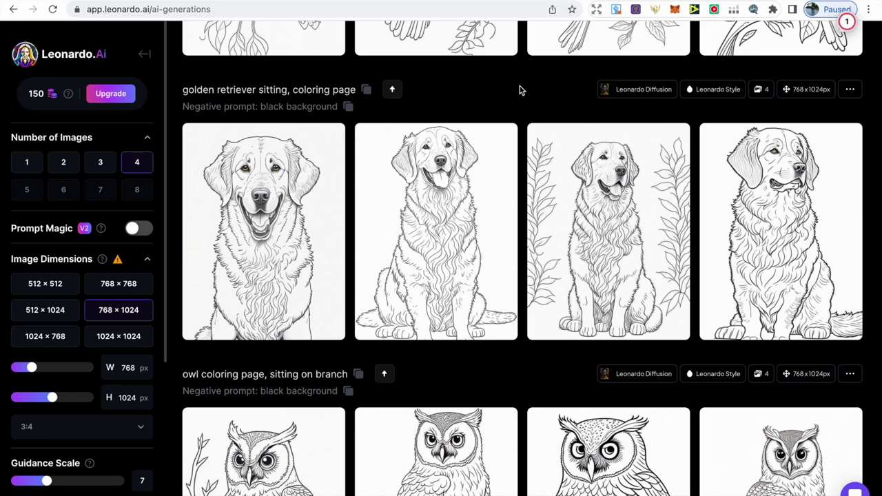
scroll(519, 89, up, 2)
scroll(520, 89, up, 3)
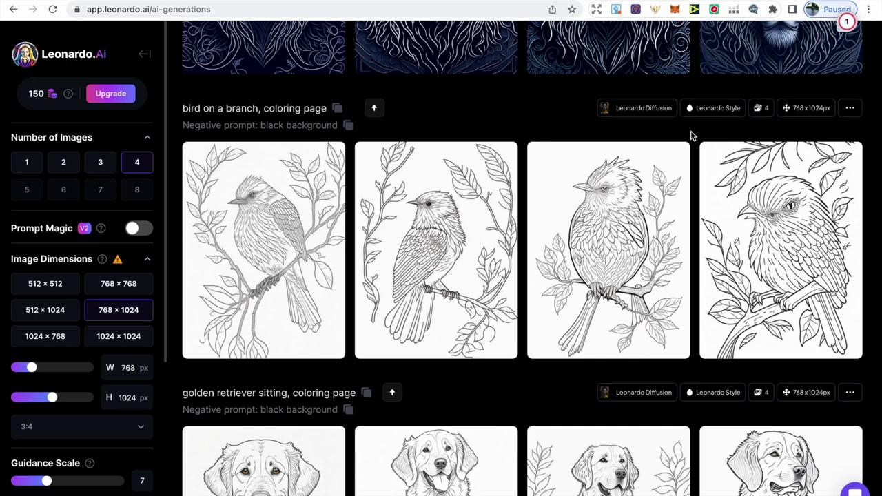
mouse_move(747, 206)
scroll(522, 102, up, 3)
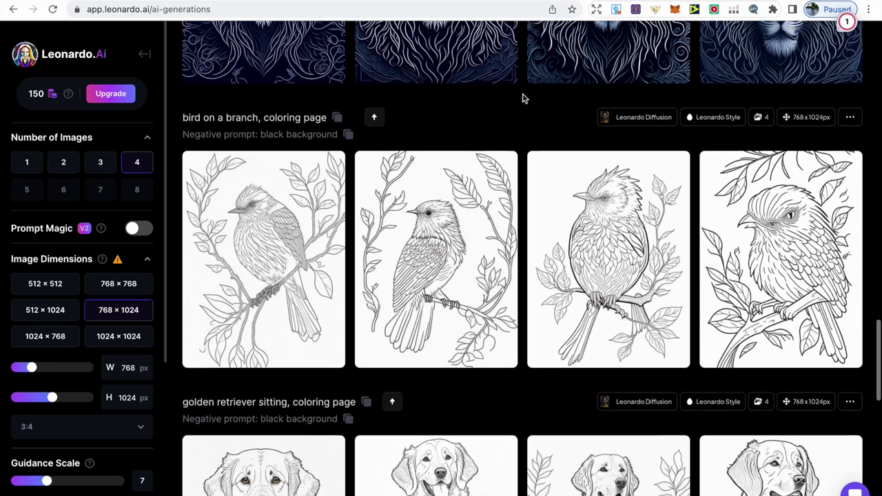
scroll(522, 98, up, 5)
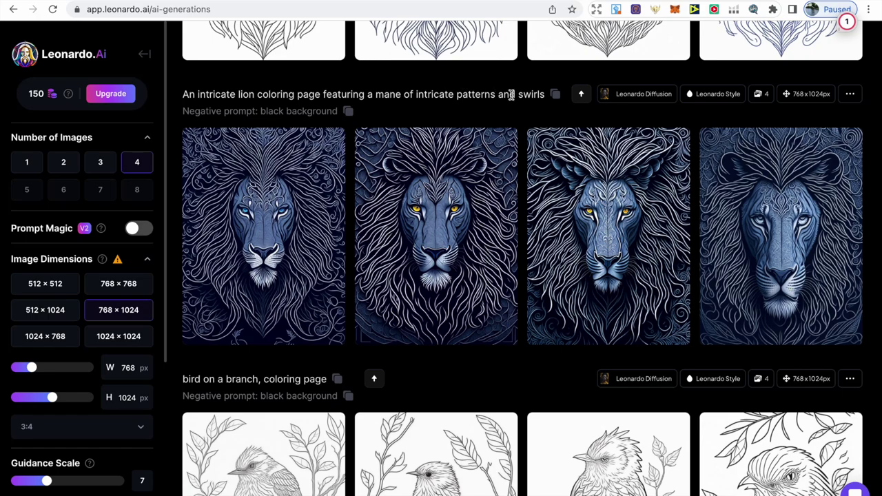
Scroll the AI Generations feed up past the lion rows to the earlier Mandala coloring pages
scroll(524, 116, up, 3)
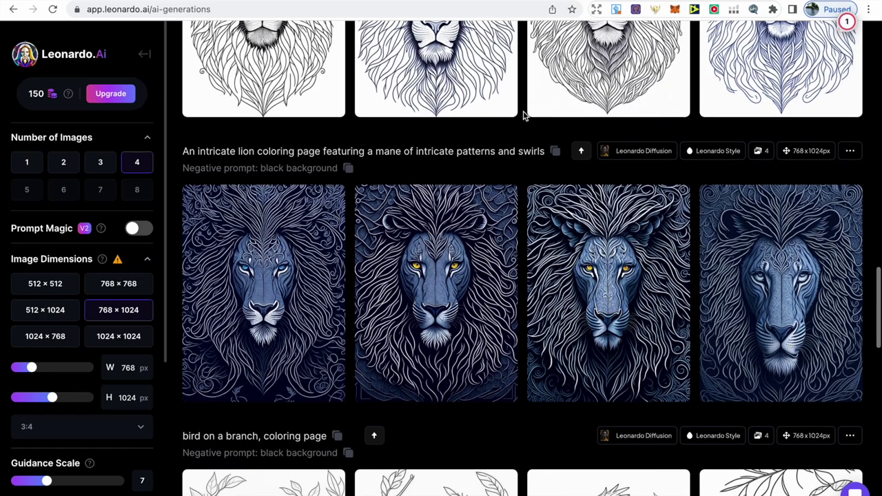
scroll(524, 116, up, 5)
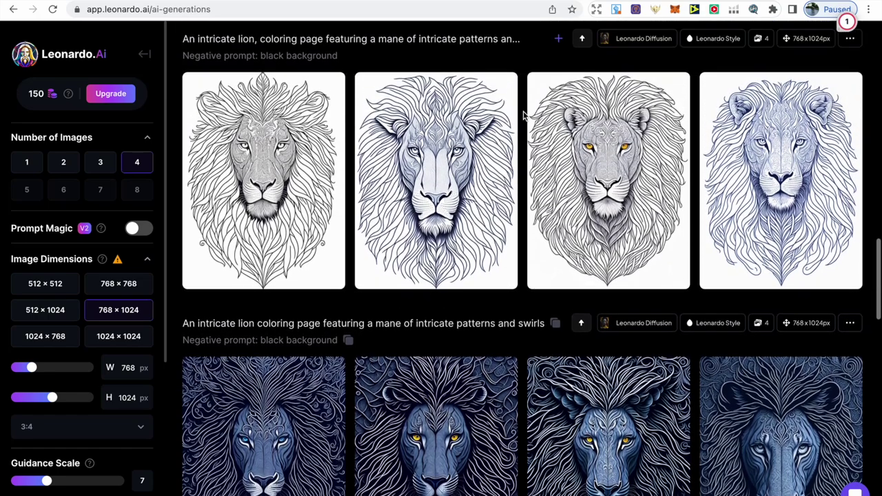
scroll(523, 116, up, 2)
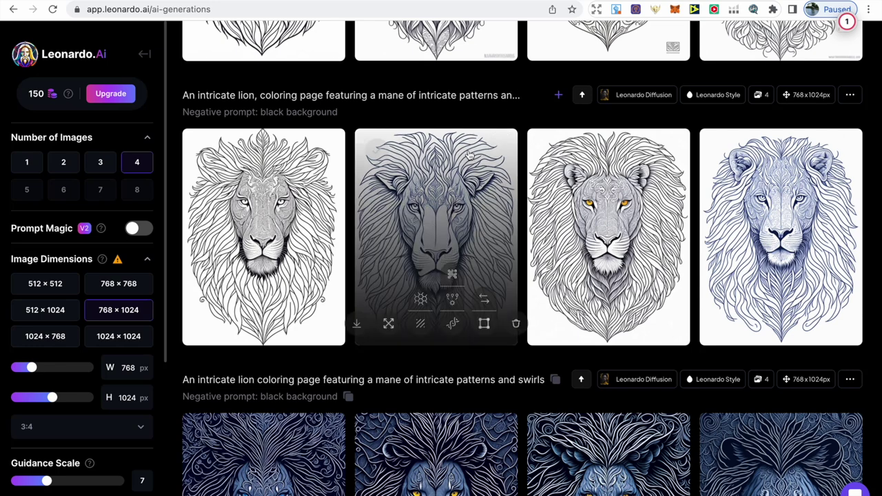
mouse_move(576, 155)
scroll(525, 110, up, 1)
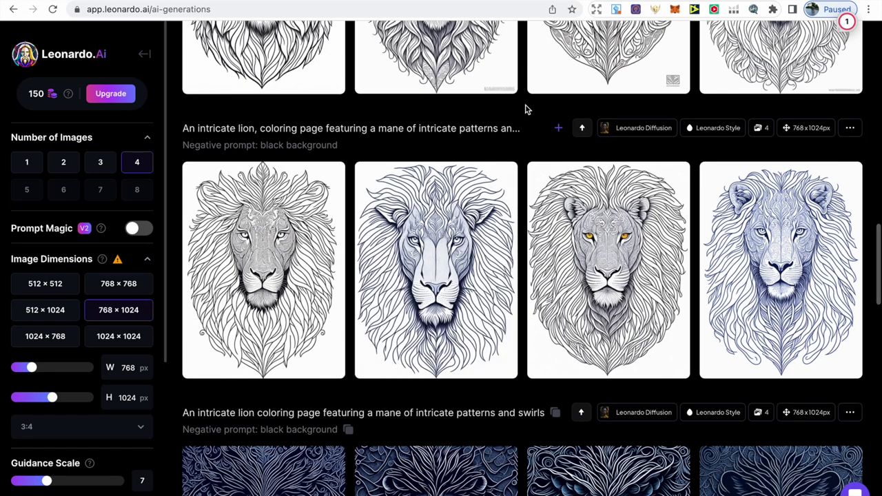
scroll(525, 110, up, 2)
scroll(525, 110, up, 5)
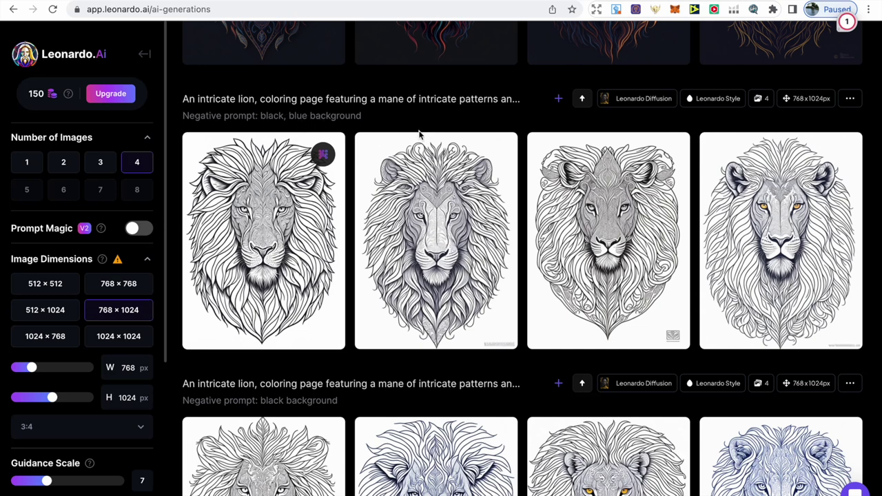
mouse_move(644, 139)
scroll(521, 118, up, 5)
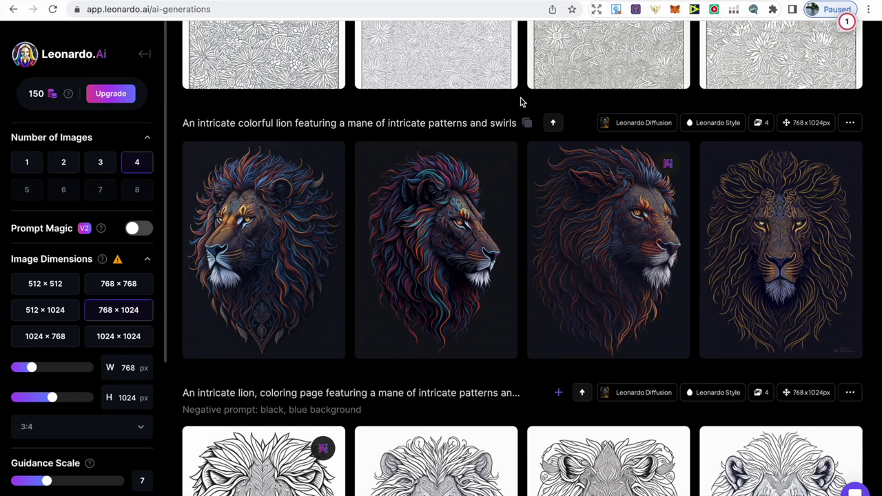
scroll(520, 102, up, 3)
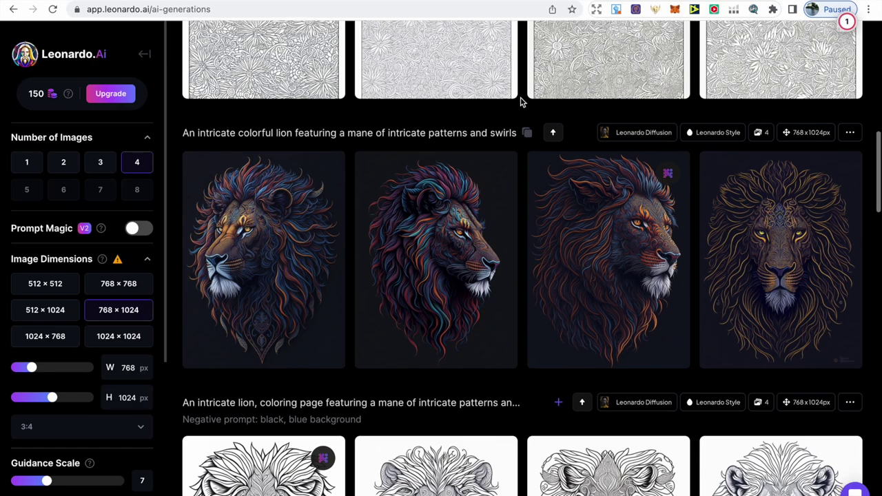
scroll(520, 102, up, 3)
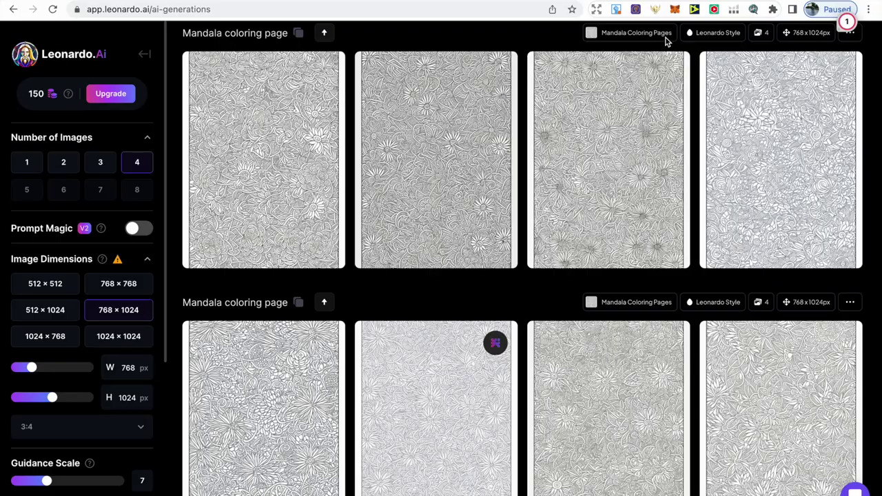
Glance at the flower coloring-page PDF, then return to Leonardo.Ai's black-and-white lion coloring pages
click(274, 2)
scroll(296, 58, down, 2)
click(184, 2)
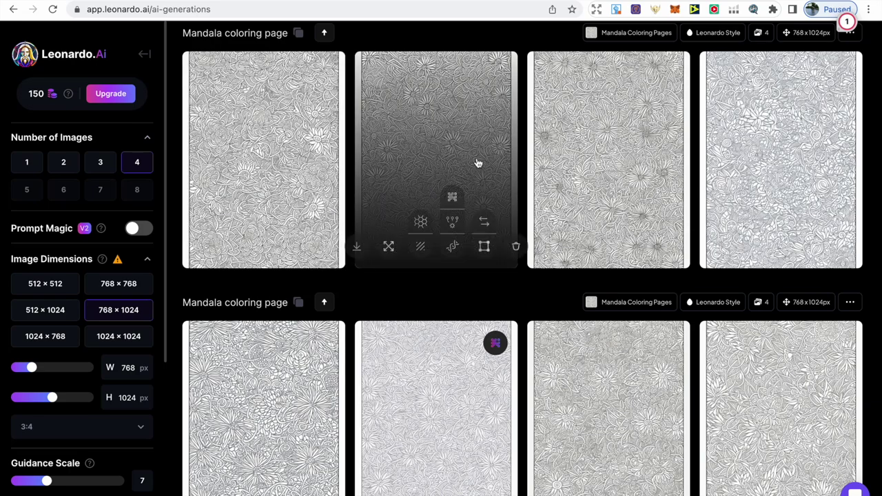
scroll(521, 210, down, 1)
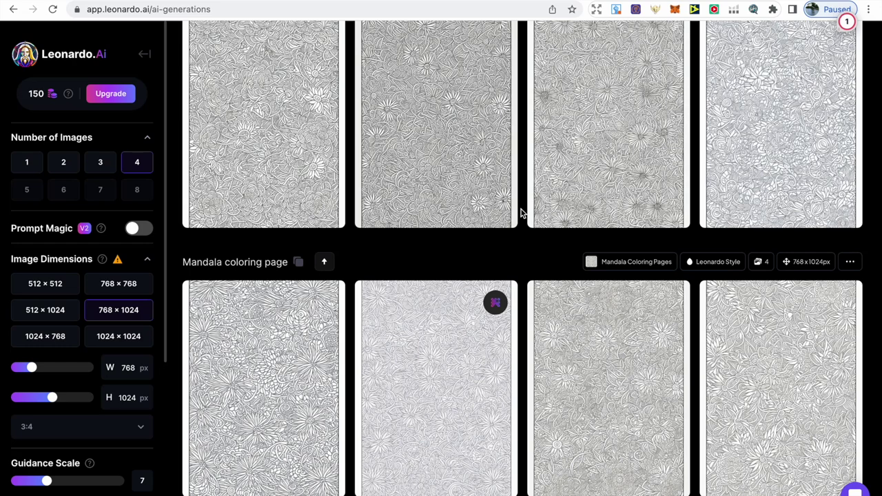
scroll(521, 213, up, 2)
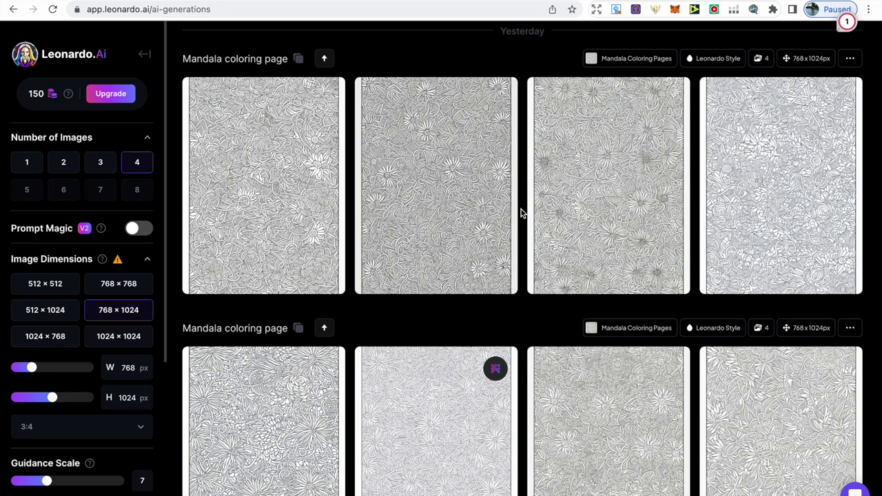
scroll(522, 211, down, 5)
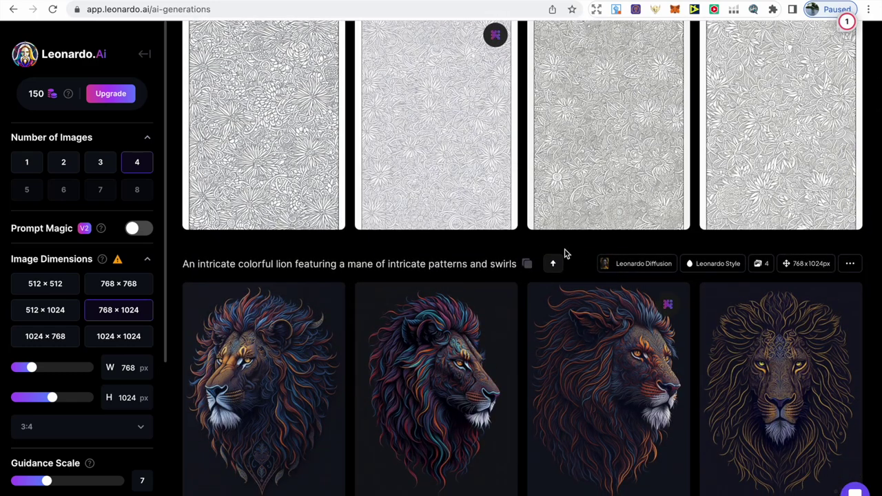
scroll(532, 244, down, 1)
scroll(523, 218, down, 4)
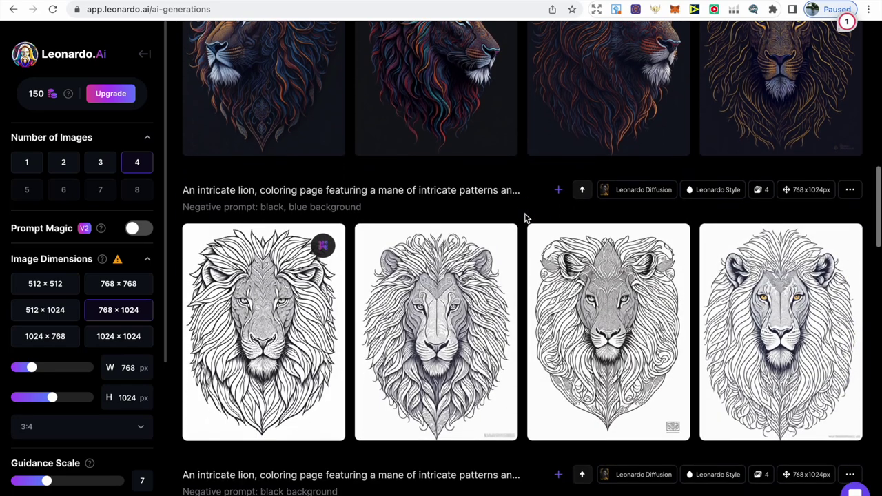
scroll(518, 204, down, 1)
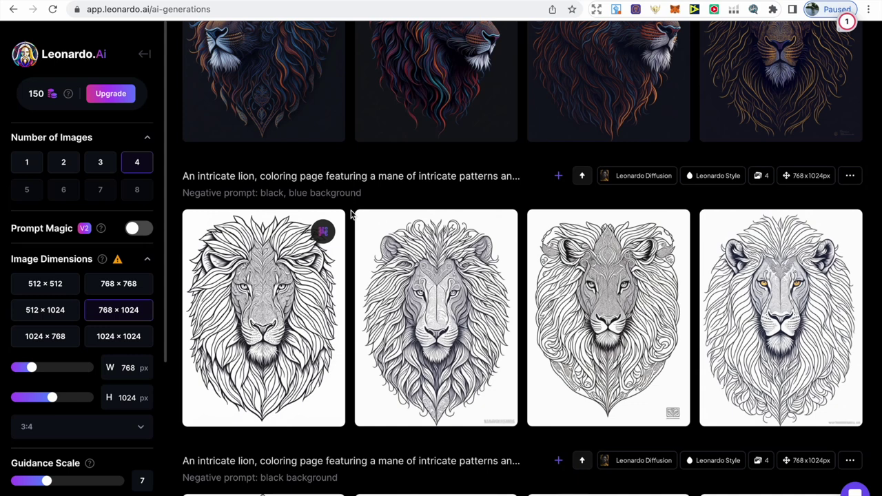
mouse_move(335, 296)
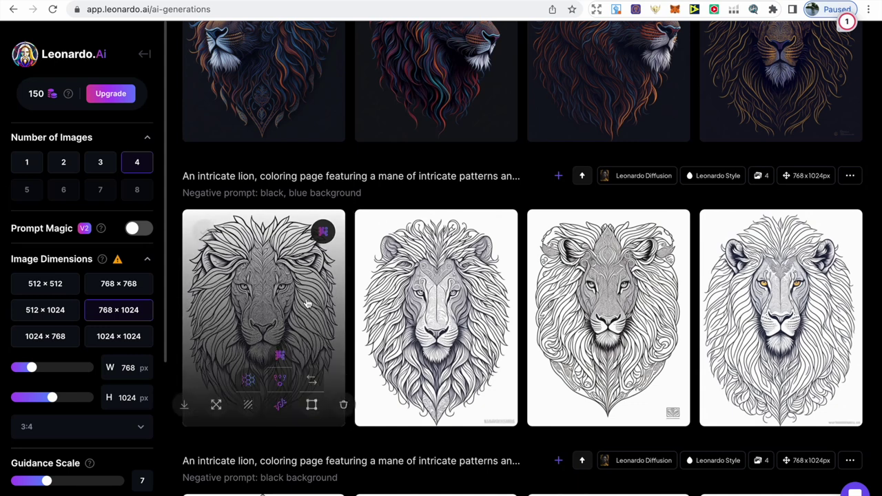
mouse_move(383, 304)
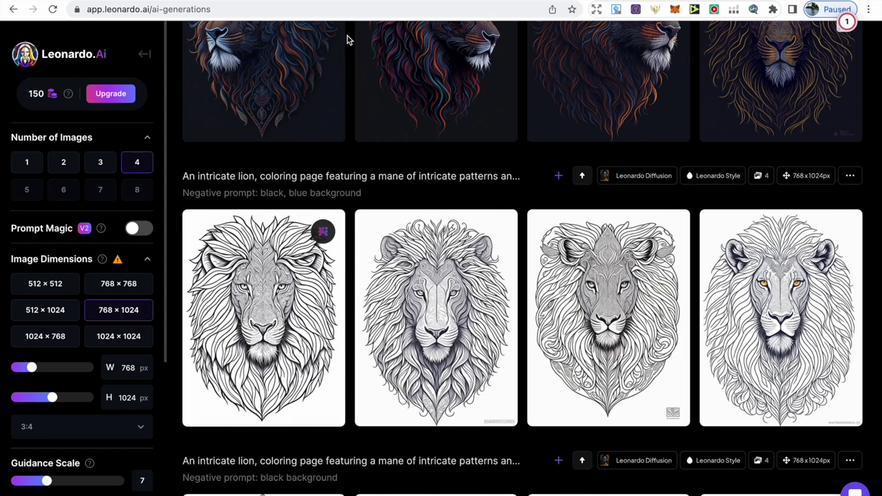
Switch to bigjpg, dismiss the pricing dialog, and return to the uploaded lion images list
click(348, 2)
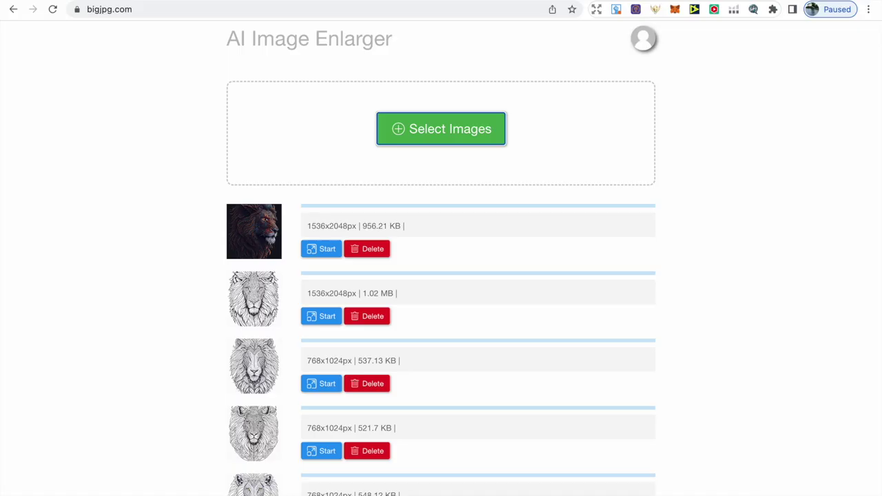
scroll(187, 82, up, 1)
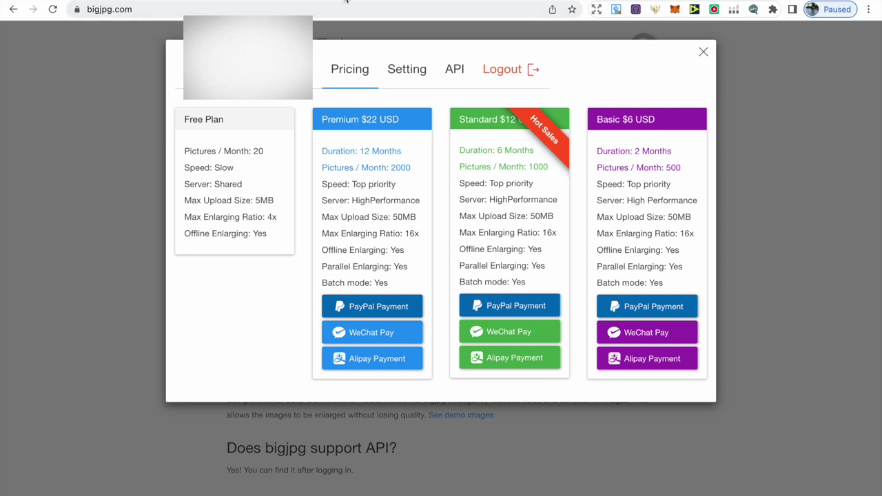
click(331, 2)
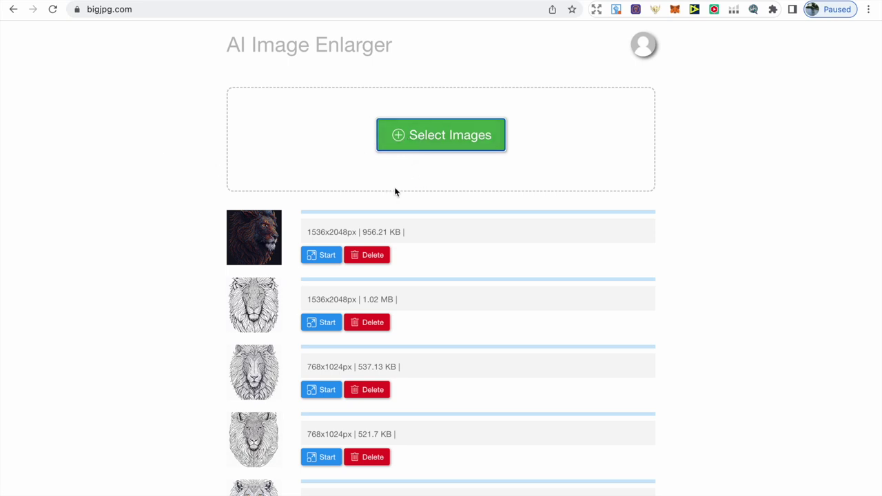
Enlarge the first lion image as Artwork at 4x upscaling
click(321, 255)
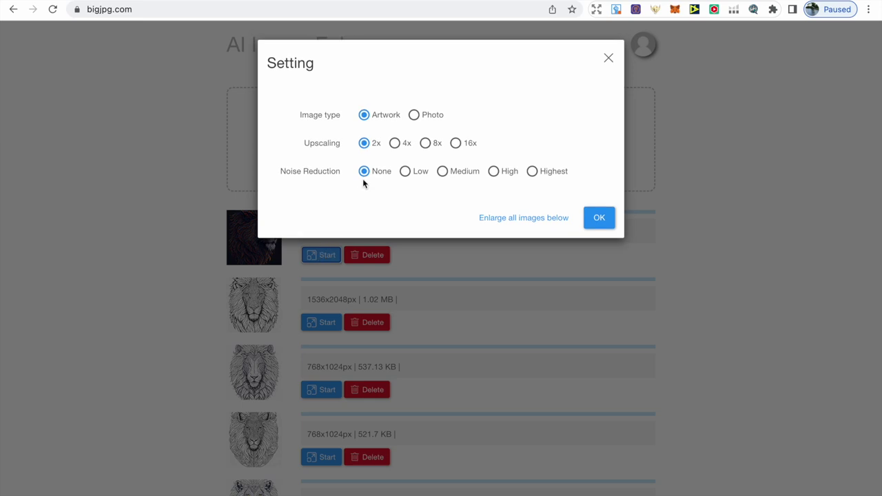
click(396, 148)
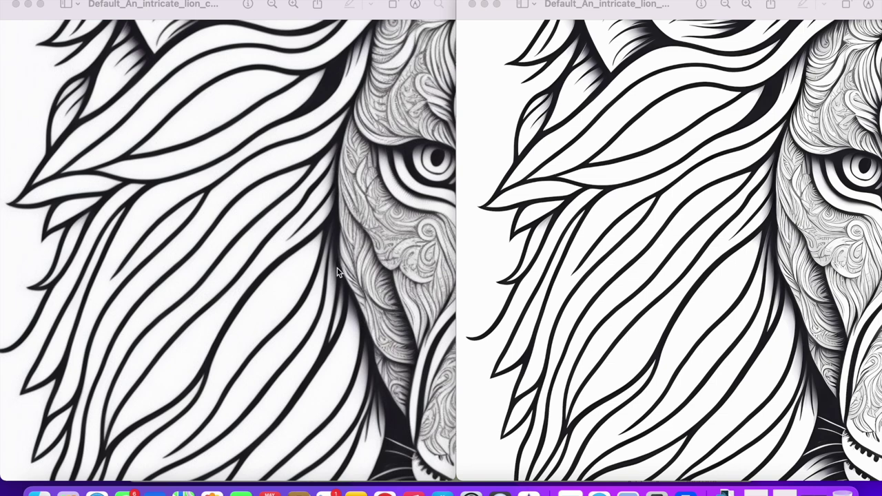
Zoom into the mane of the left lion image in Preview
click(265, 236)
scroll(265, 235, up, 5)
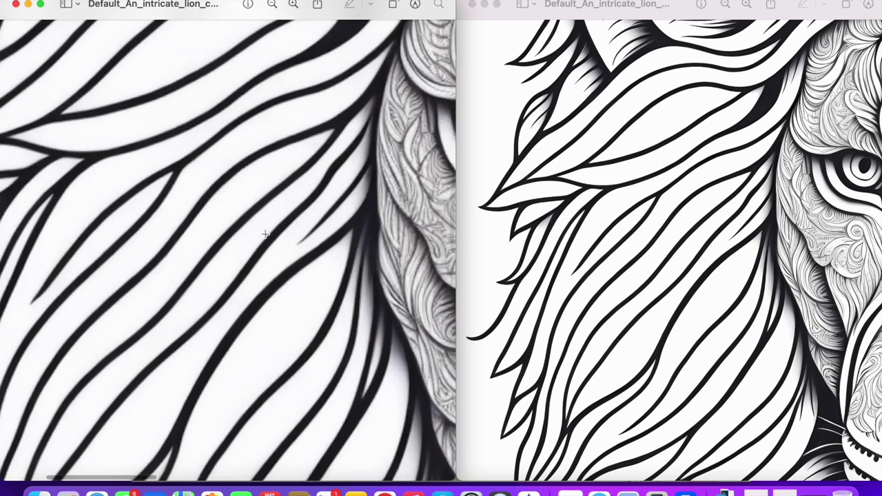
scroll(264, 235, up, 5)
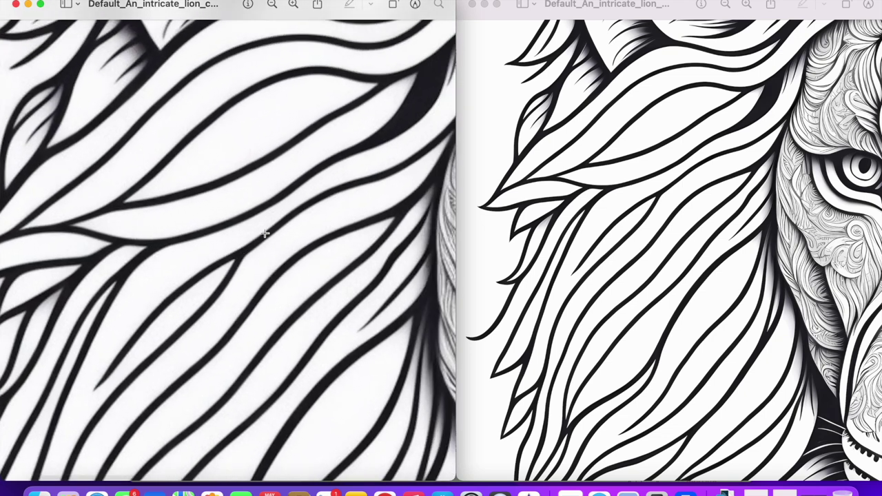
scroll(265, 234, up, 5)
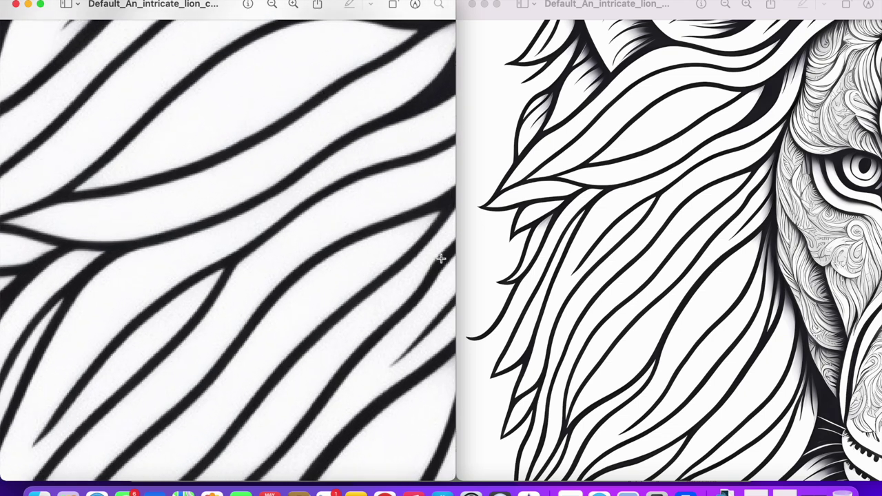
Zoom into the same mane area of the right lion image to compare line sharpness
click(615, 279)
scroll(615, 279, up, 8)
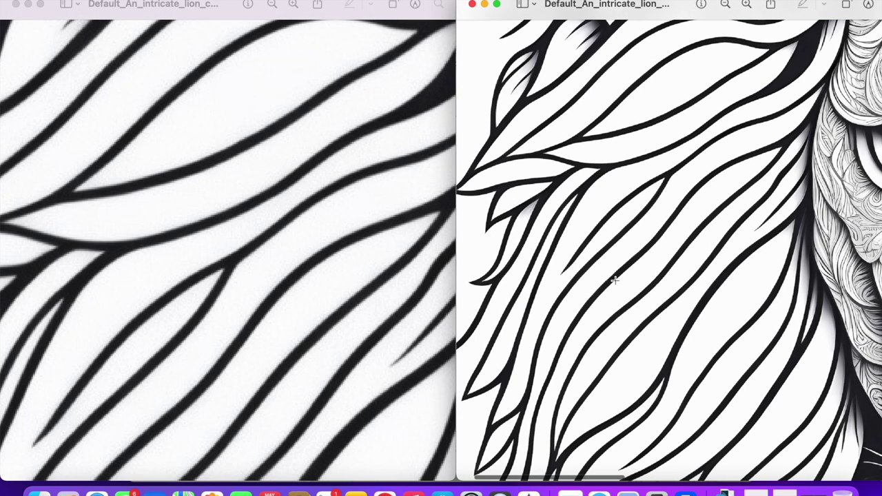
scroll(615, 281, up, 6)
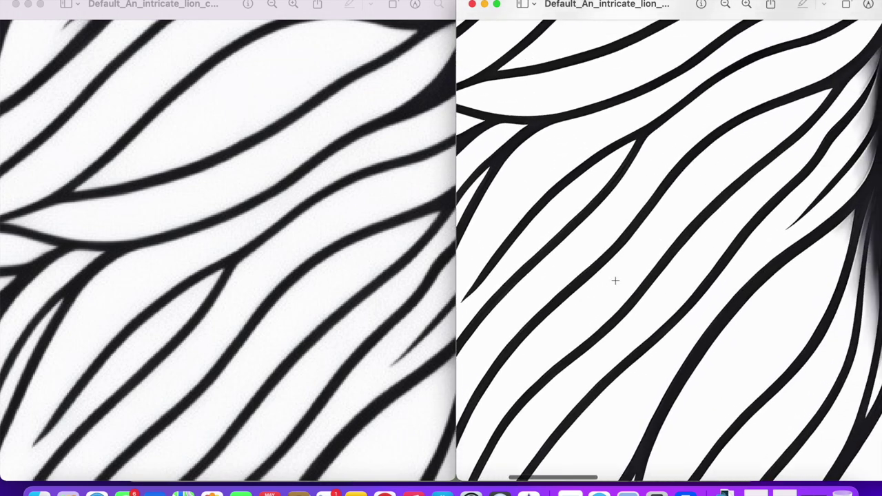
scroll(616, 281, right, 10)
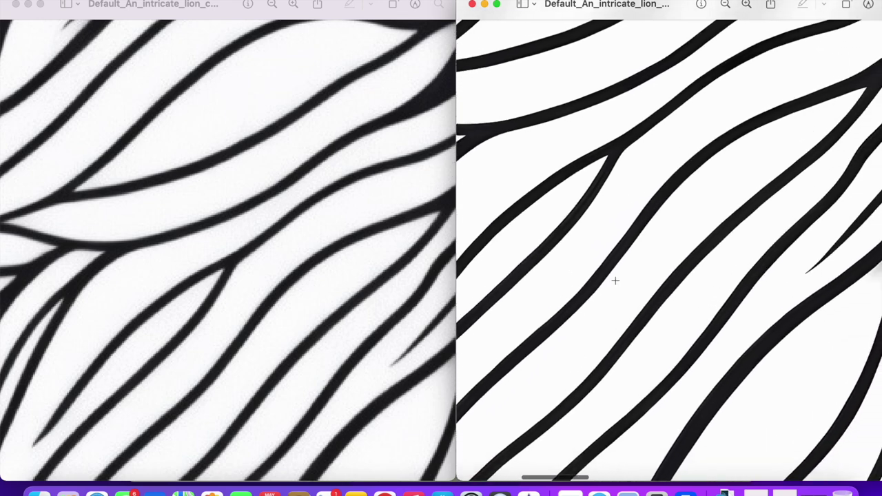
scroll(394, 238, right, 10)
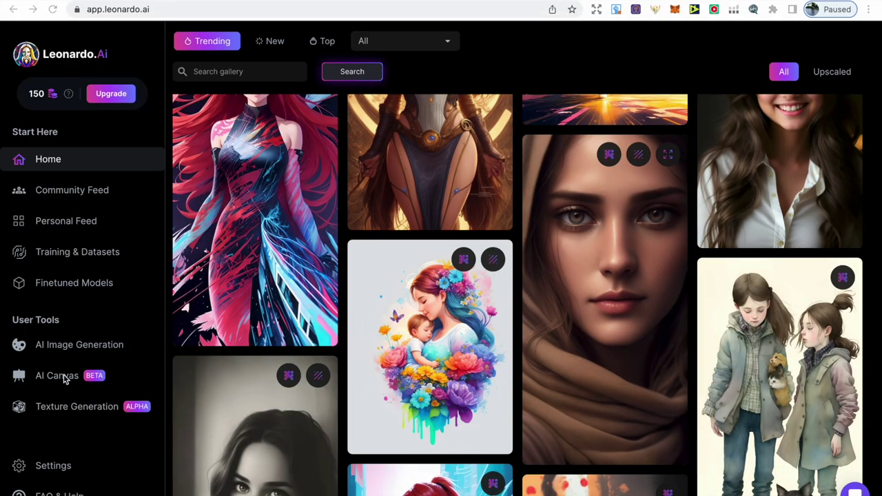
Open AI Canvas, centre the frame, and upload the owl-on-a-branch coloring page
click(65, 377)
scroll(152, 328, up, 3)
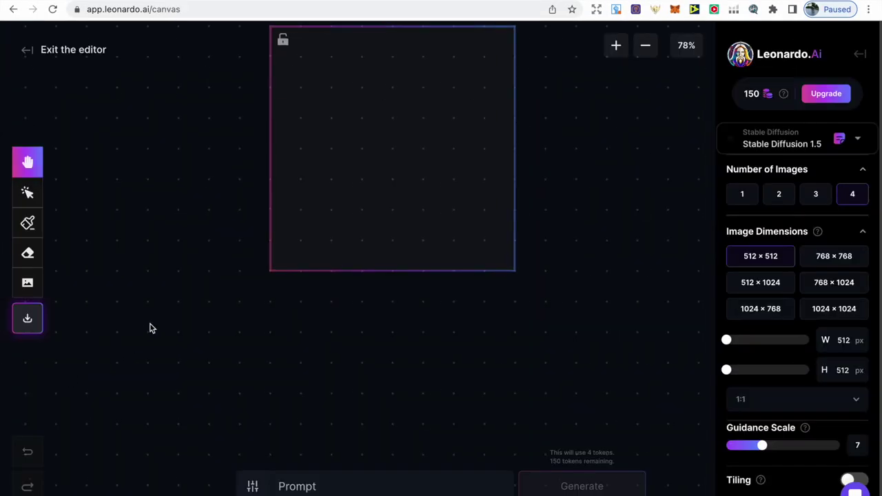
scroll(152, 329, down, 3)
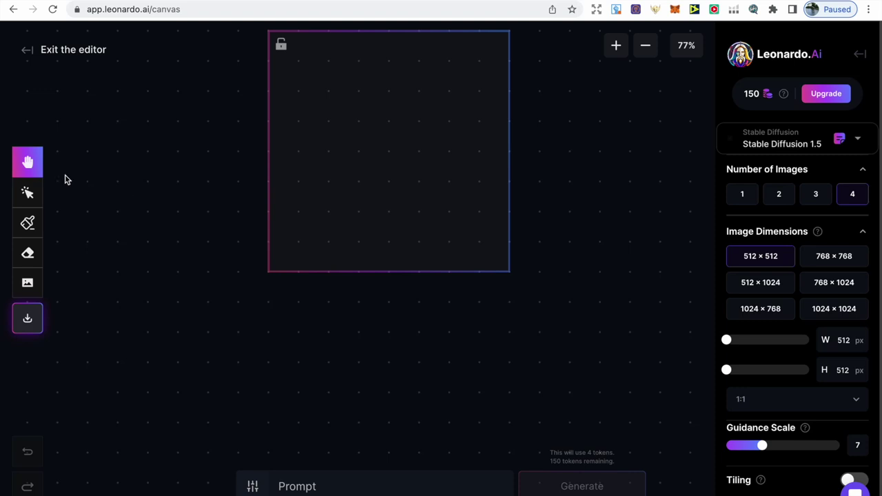
drag(193, 183, 269, 245)
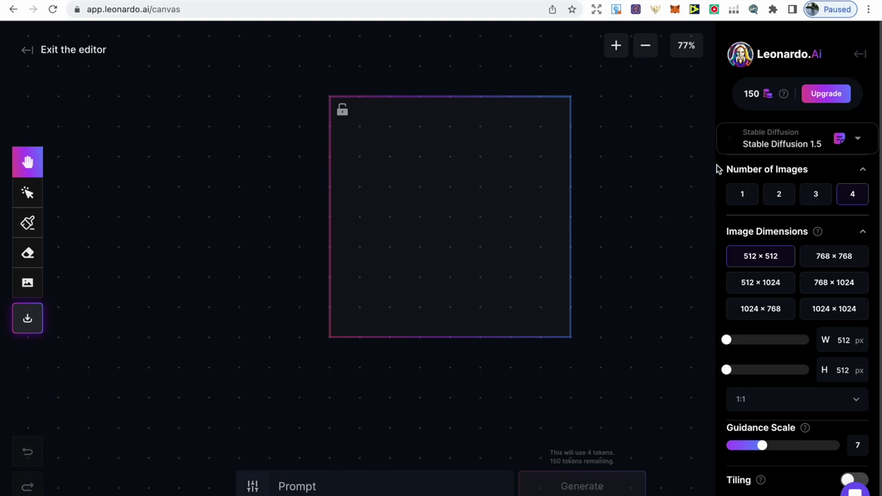
click(29, 281)
click(64, 281)
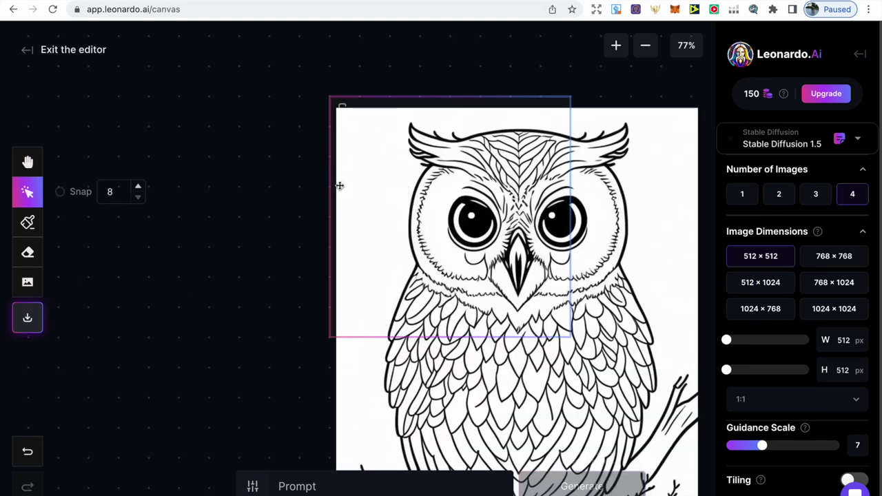
Zoom the canvas to 50%, set the frame to 768×1024, and fit the owl image inside it
click(27, 162)
drag(484, 243, 381, 146)
click(645, 46)
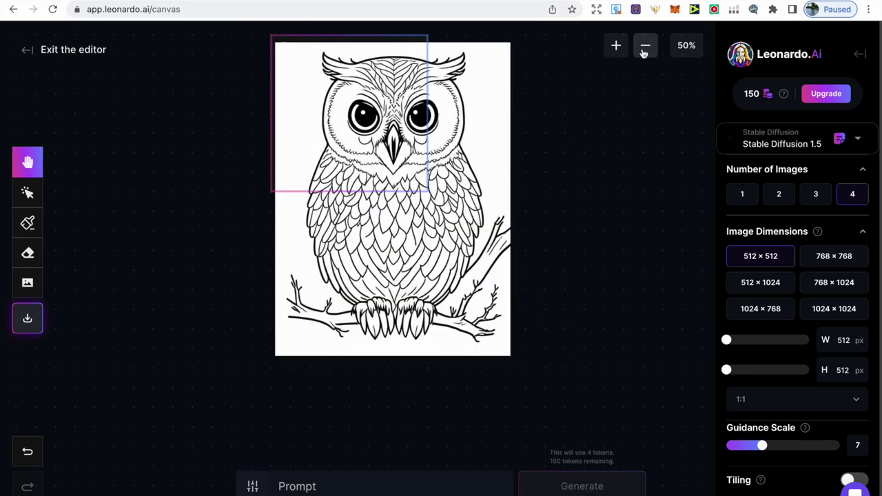
drag(514, 173, 542, 215)
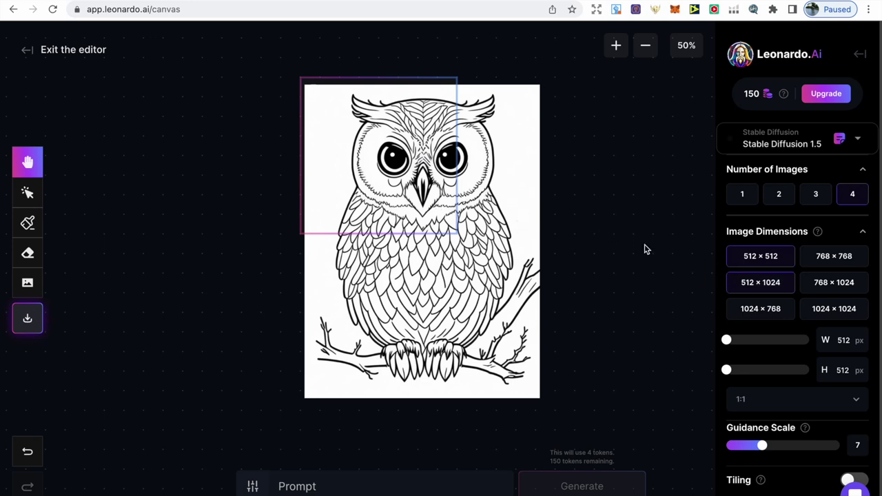
click(28, 193)
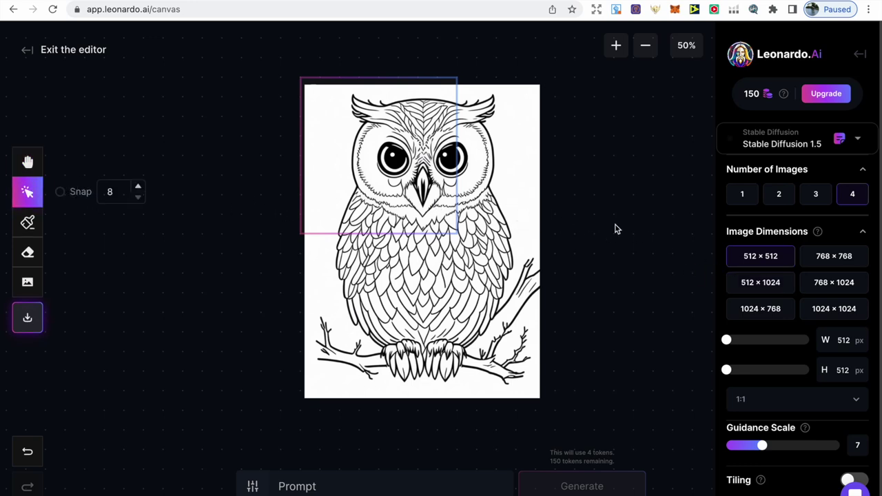
click(825, 284)
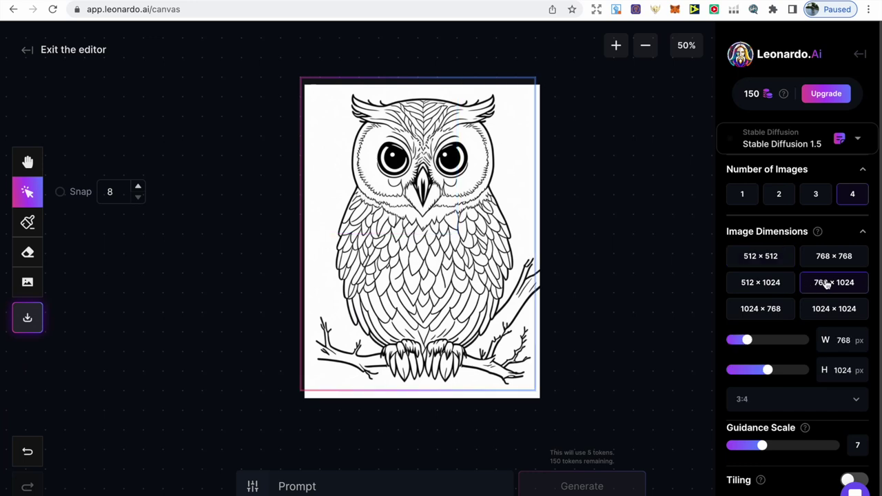
mouse_move(480, 234)
mouse_down()
mouse_move(492, 237)
mouse_move(475, 226)
mouse_up()
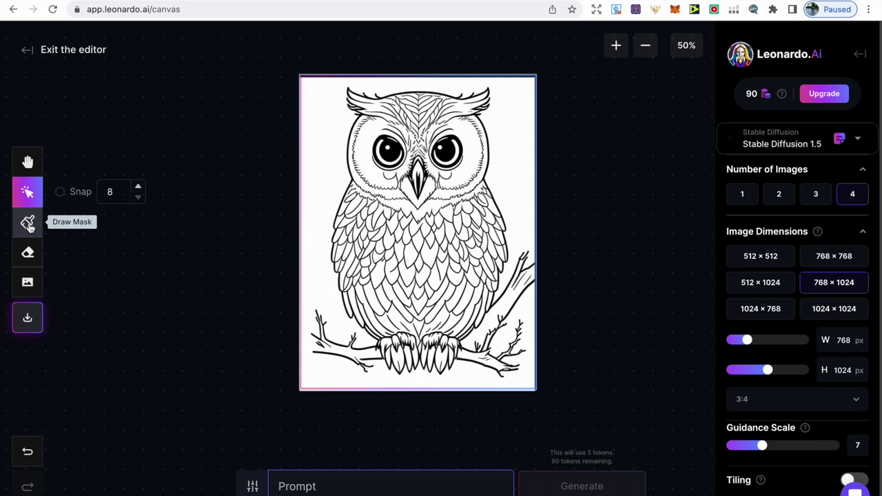
Mask the lower-left edge beside the branch and generate fills with the prompt 'expand brach'
click(28, 224)
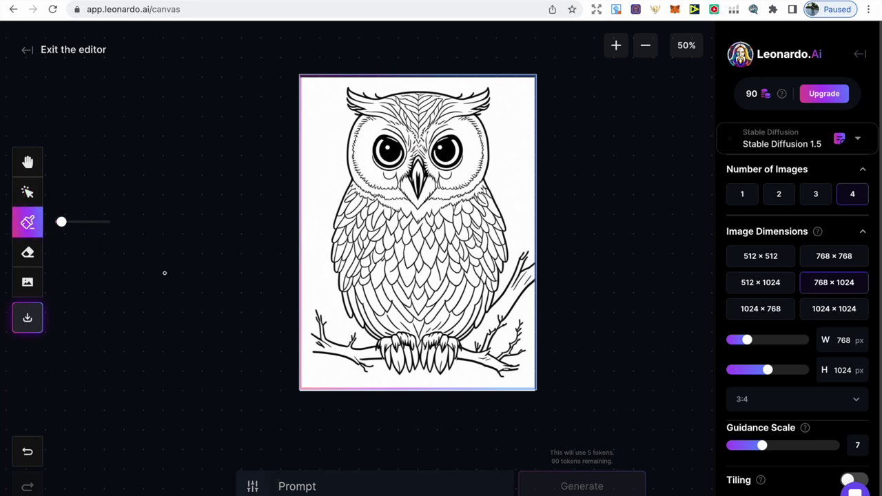
drag(61, 222, 81, 222)
drag(301, 333, 305, 349)
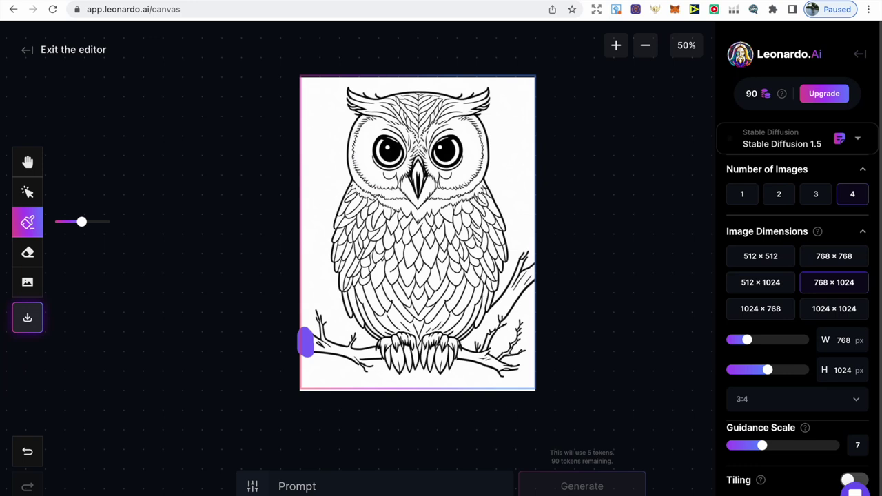
click(300, 484)
text(expand brach)
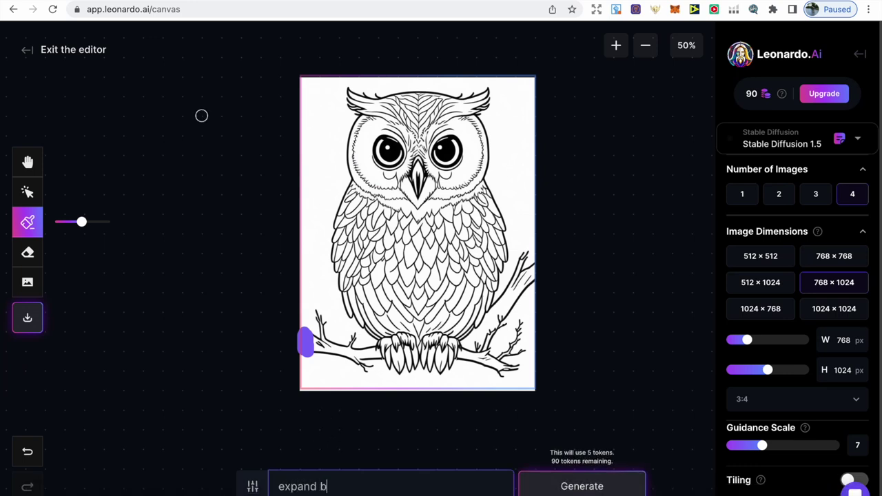
click(539, 491)
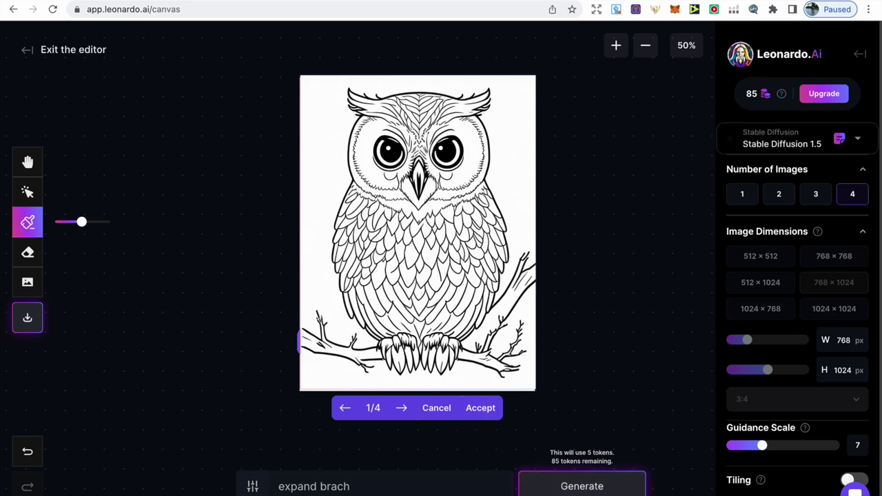
Browse the four generated variants and accept variant 3/4
click(402, 408)
click(402, 408)
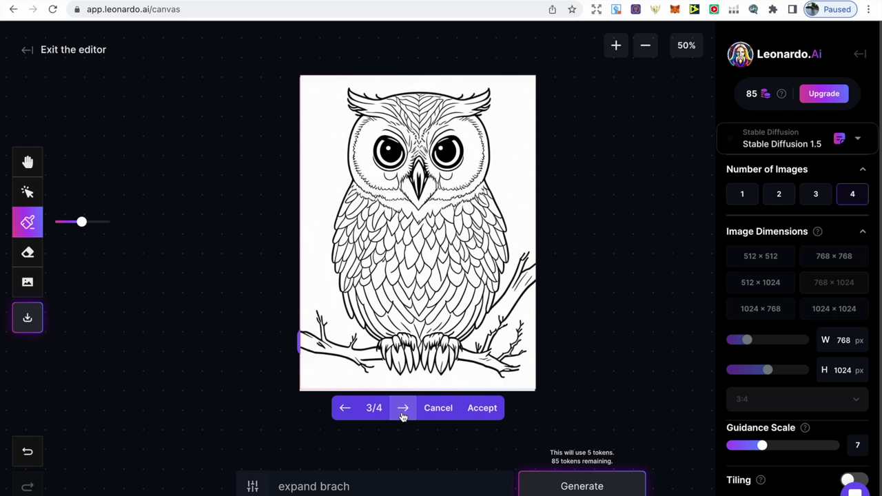
click(404, 409)
click(345, 408)
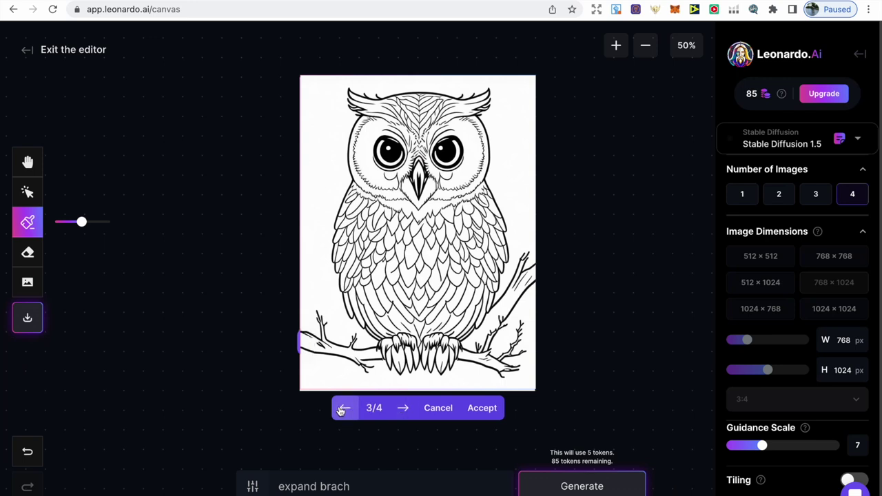
click(482, 408)
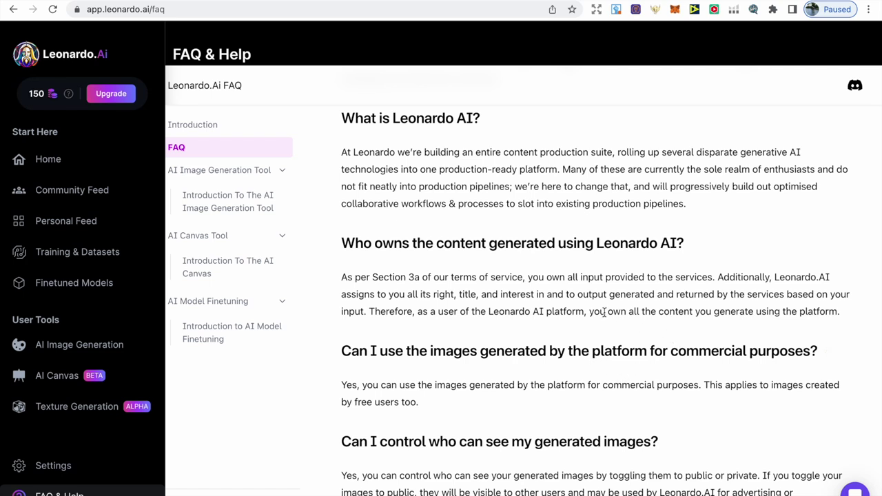
Highlight the FAQ answers about owning generated content and commercial use
drag(591, 312, 838, 317)
click(835, 333)
drag(342, 384, 437, 402)
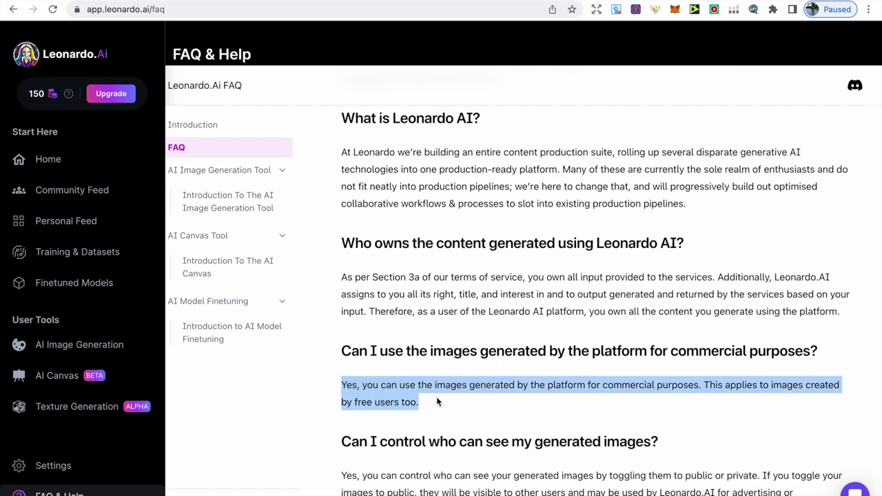
click(437, 399)
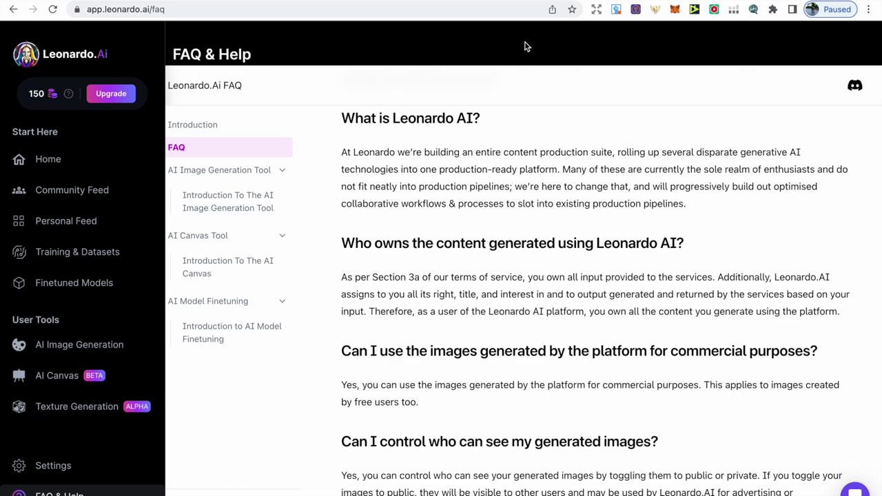
click(503, 2)
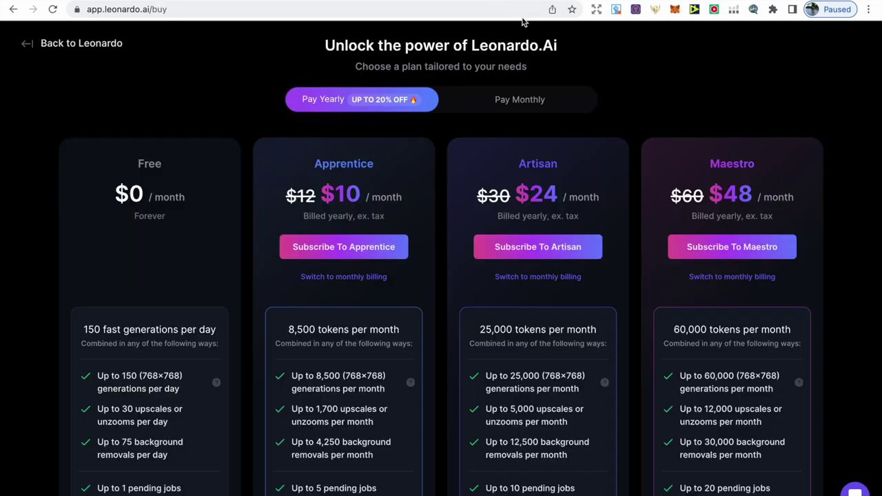
Show the subscription plans with monthly pricing
scroll(575, 95, down, 1)
click(575, 95)
scroll(641, 113, down, 3)
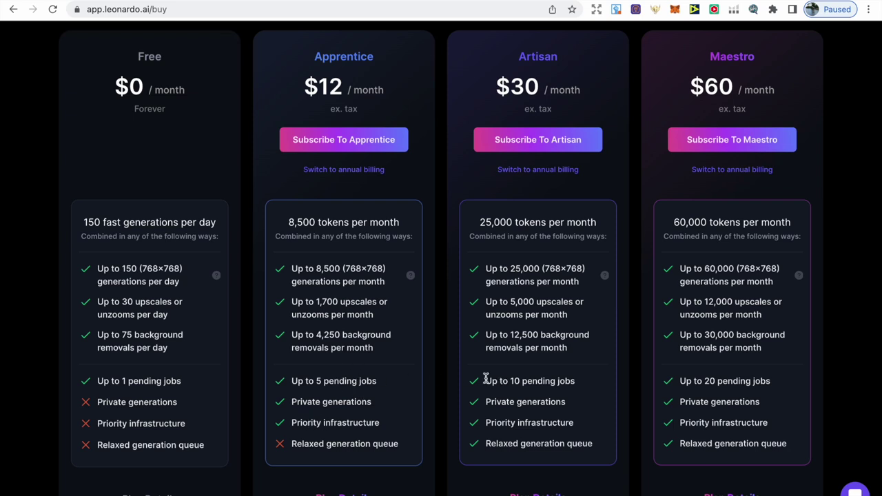
Highlight the Private generations, Priority infrastructure and Relaxed generation queue plan features
drag(294, 402, 369, 401)
click(378, 408)
drag(486, 423, 561, 421)
click(532, 422)
drag(488, 444, 600, 446)
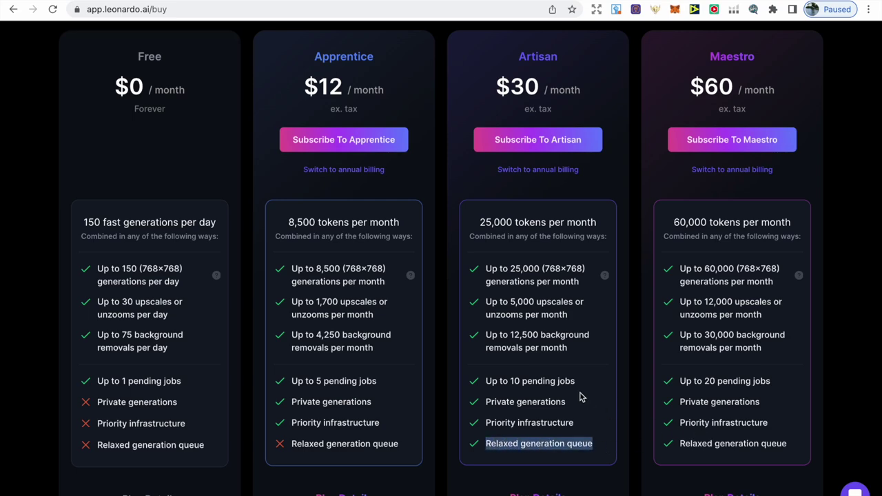
Switch the plan prices back to yearly billing ($10/$24/$48)
scroll(580, 397, up, 1)
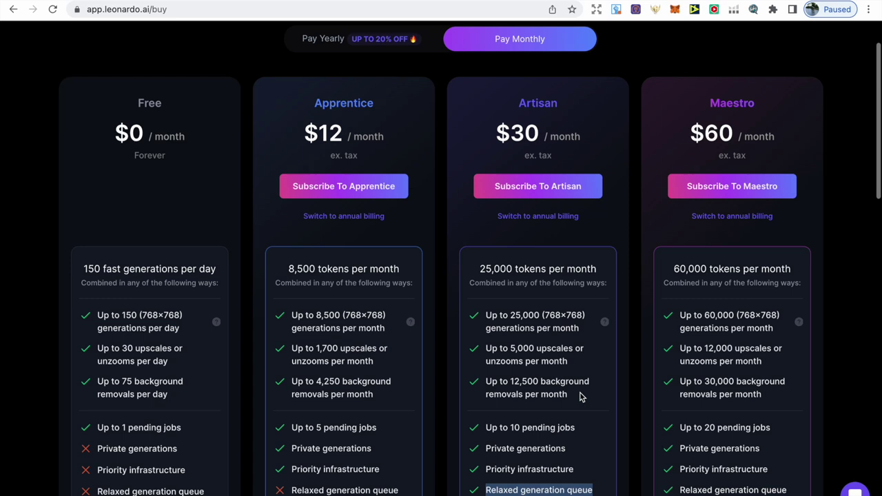
click(394, 40)
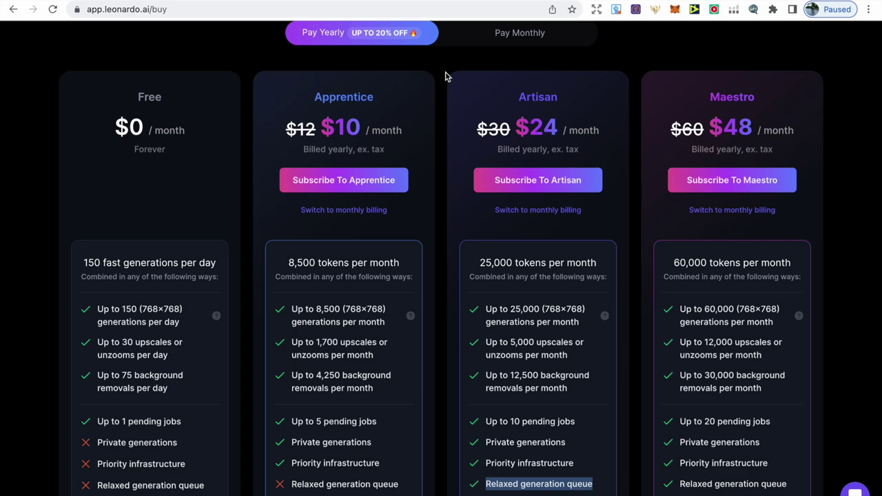
scroll(446, 75, down, 1)
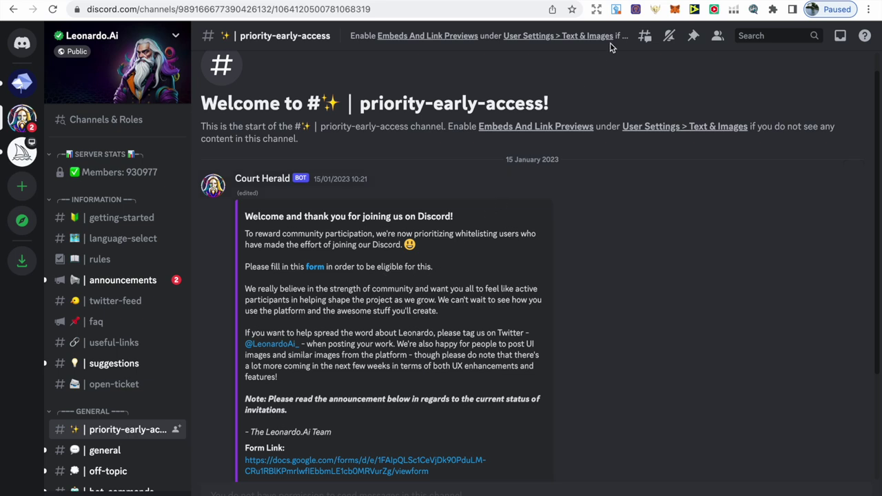
Switch to the Book Bolt Studio tab showing the saved Lion Mandala cover
click(606, 2)
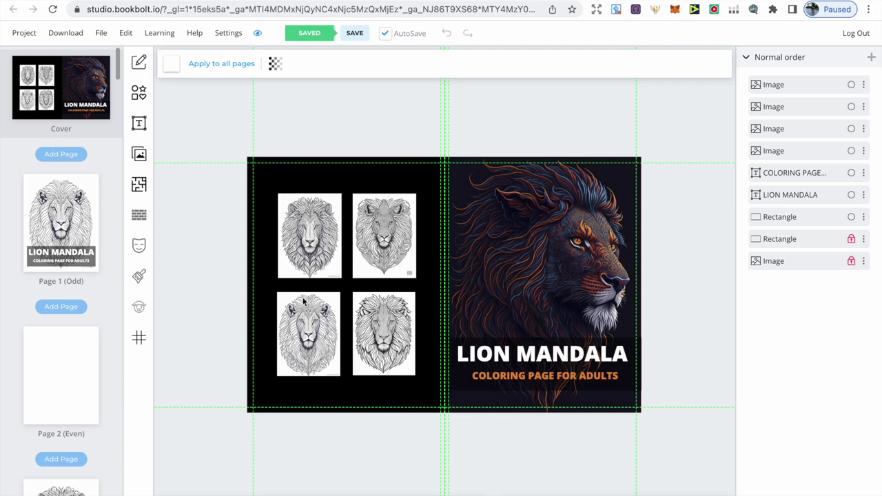
Page through the book's interior Pages 1 to 4, including the lion mandala on Page 3
click(86, 228)
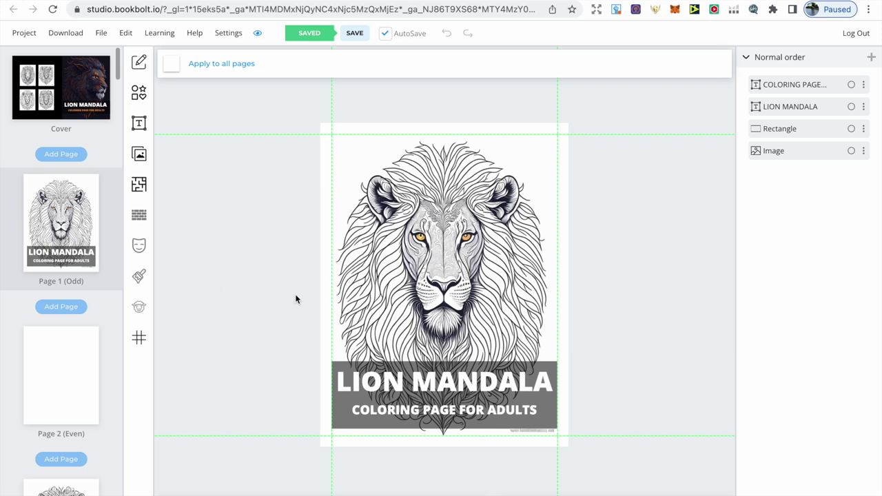
click(83, 355)
scroll(90, 364, down, 2)
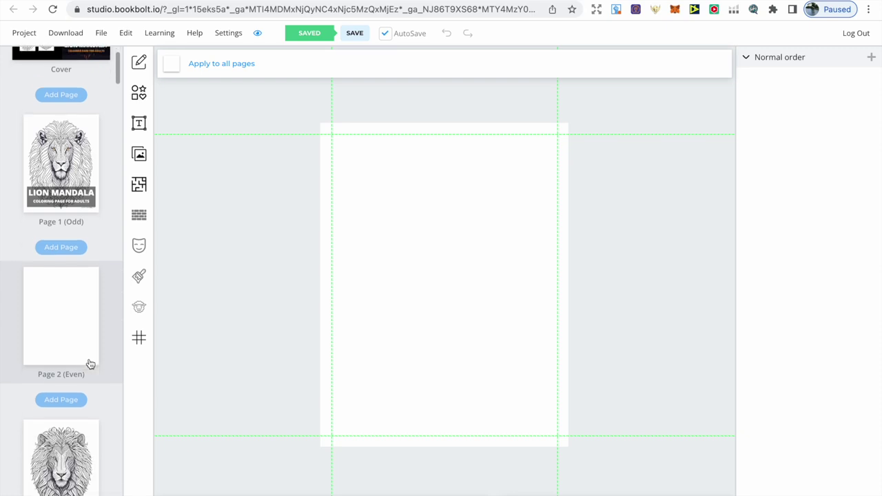
scroll(90, 363, down, 1)
click(82, 422)
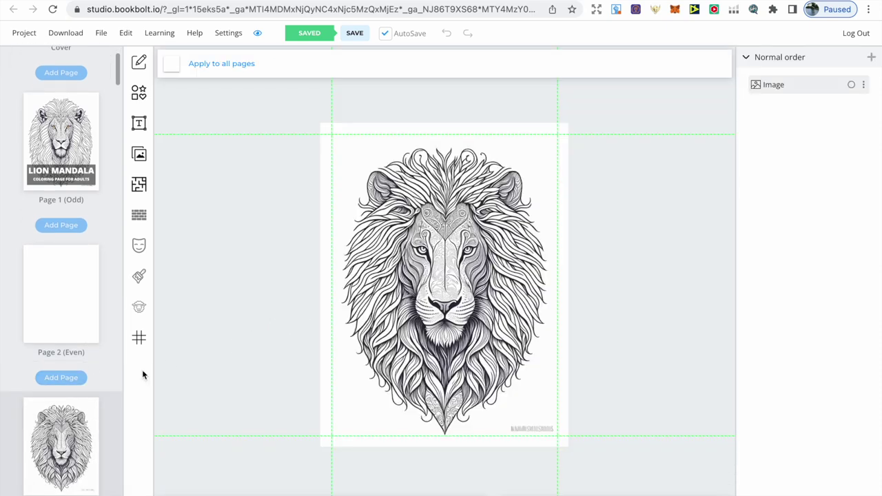
scroll(87, 403, down, 5)
click(83, 412)
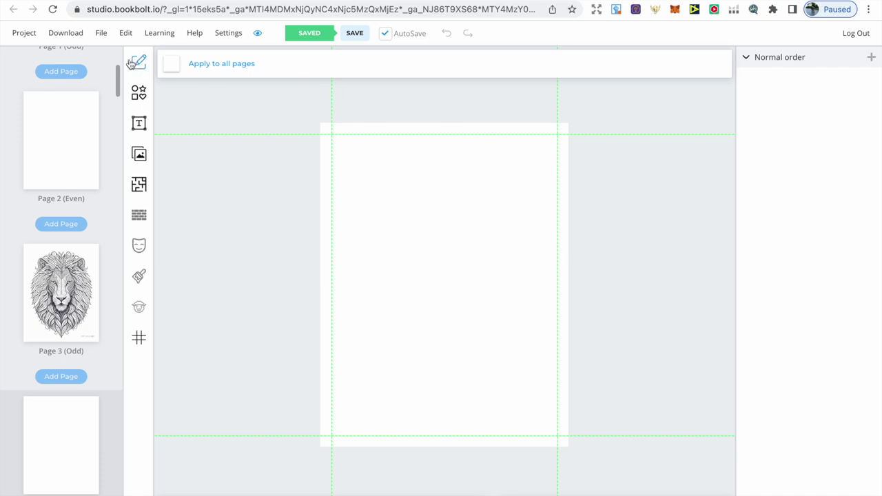
Look at the Download options without downloading, then move to the YouTube channel's Videos page
click(81, 34)
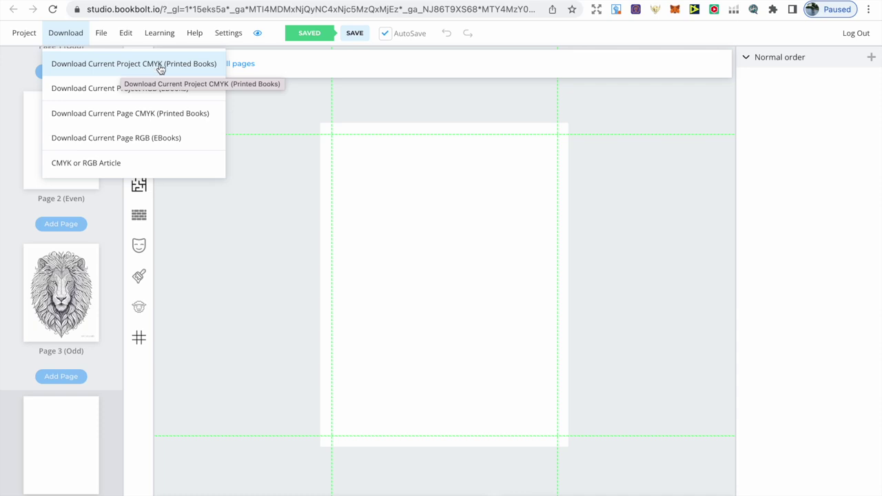
click(269, 104)
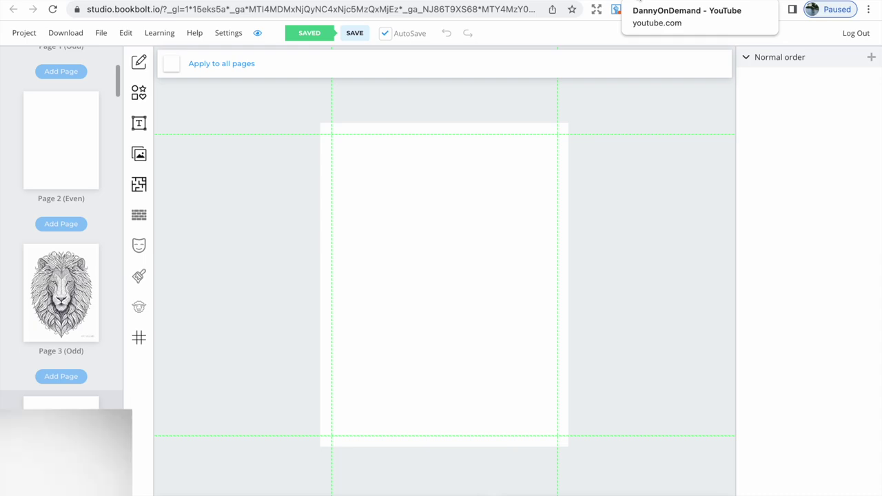
click(640, 3)
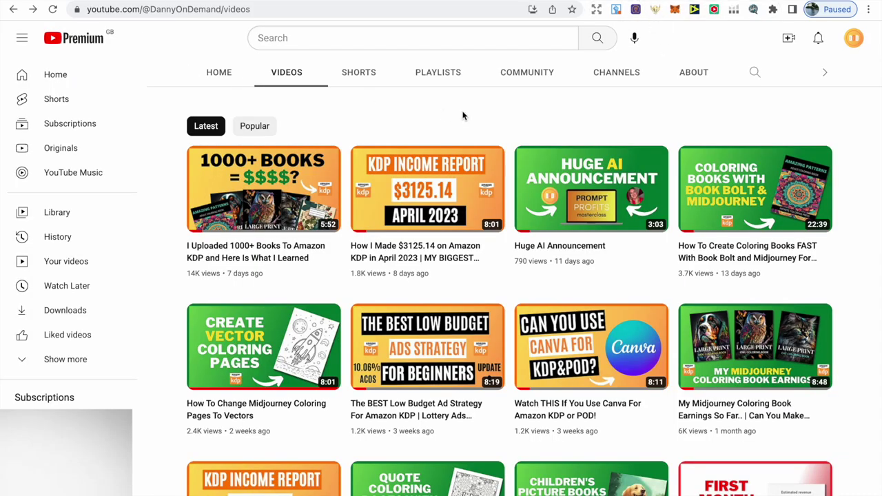
mouse_move(745, 184)
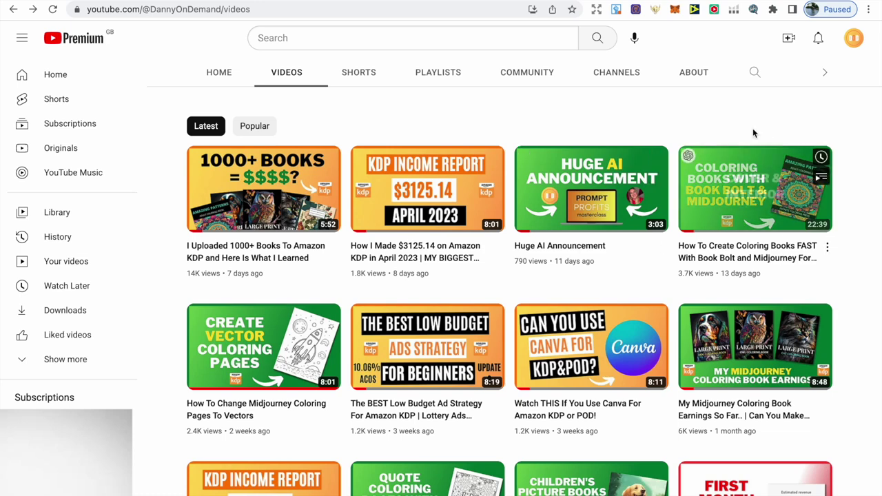